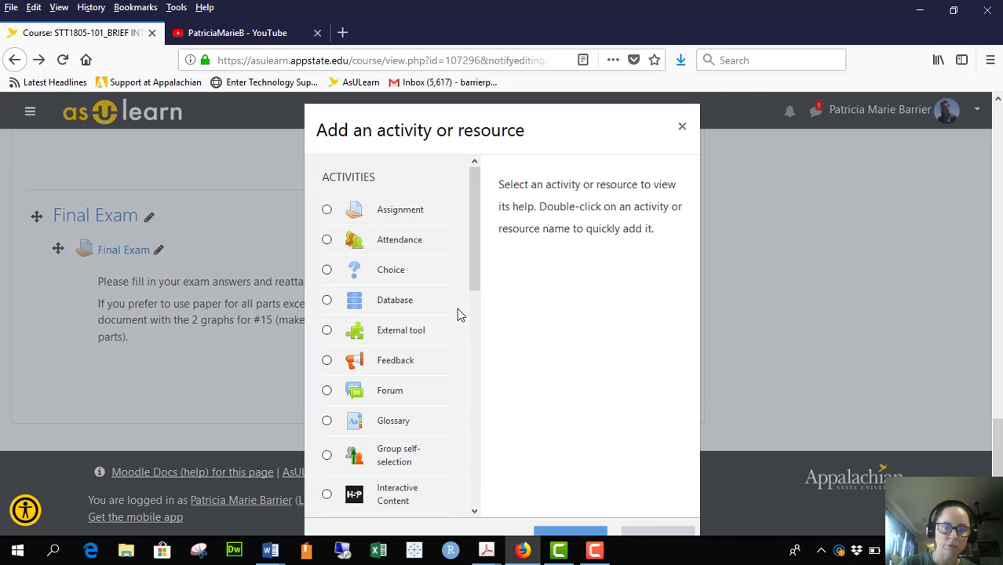
Add an Interactive Content activity to the Final Exam section of the course
drag(473, 267, 472, 310)
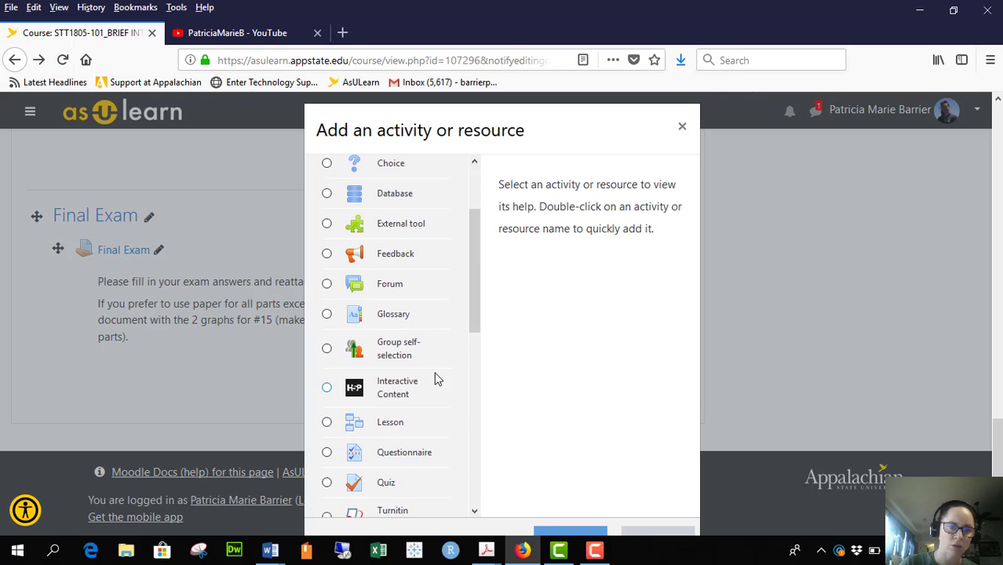
click(326, 388)
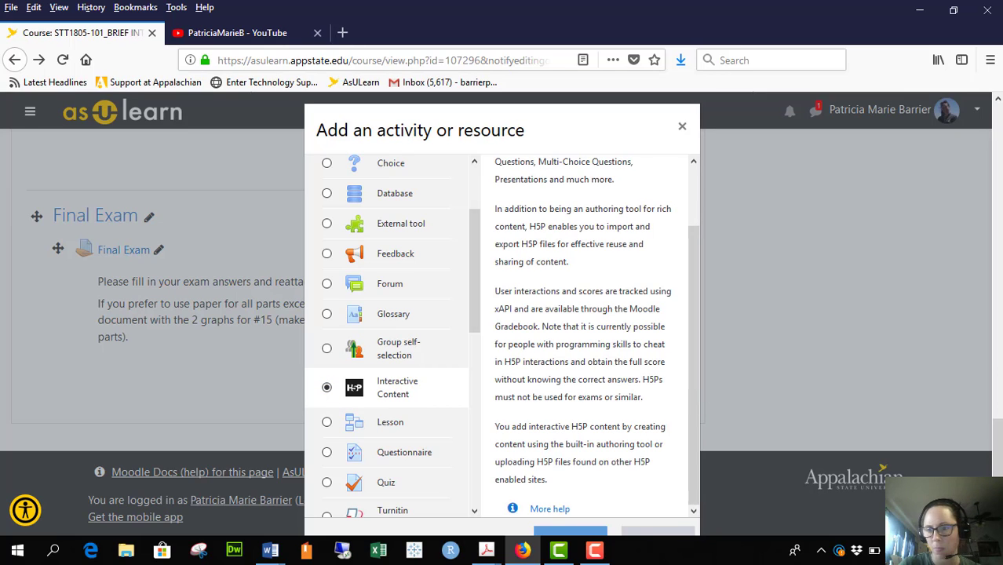
scroll(998, 464, down, 1)
click(575, 513)
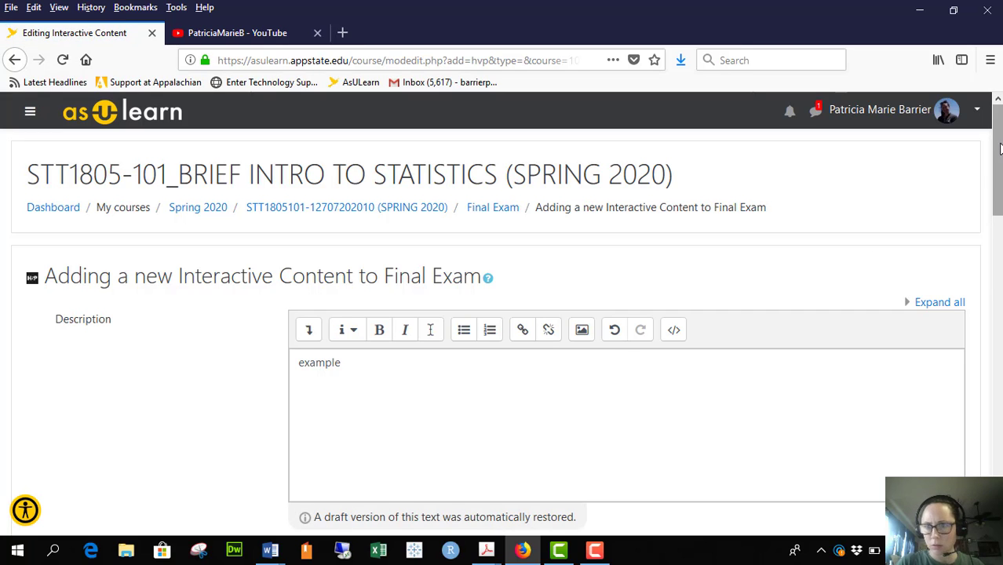
Display the description on the course page and extend it to read "example - watch video and answer question for attendance credit."
drag(998, 149, 998, 193)
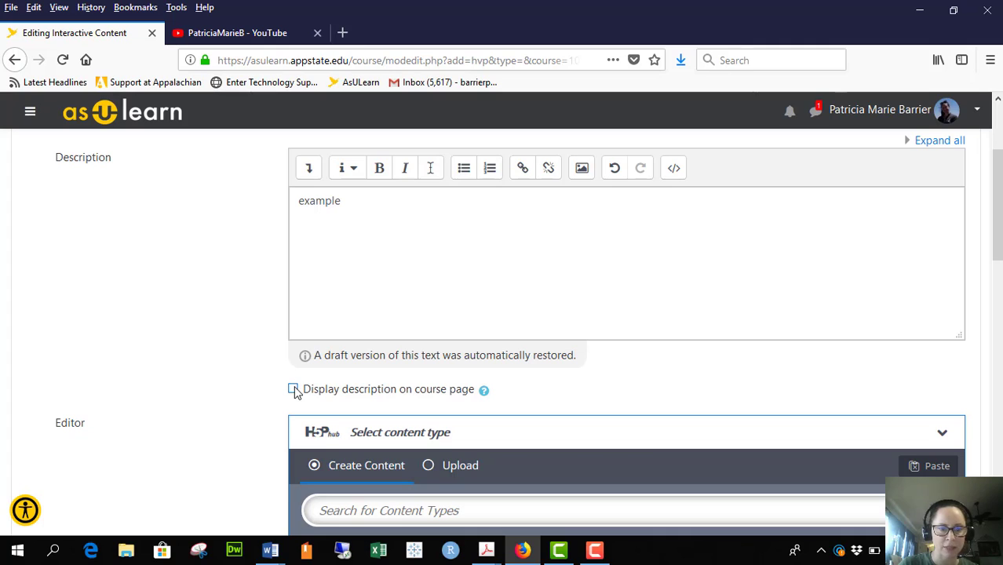
click(417, 203)
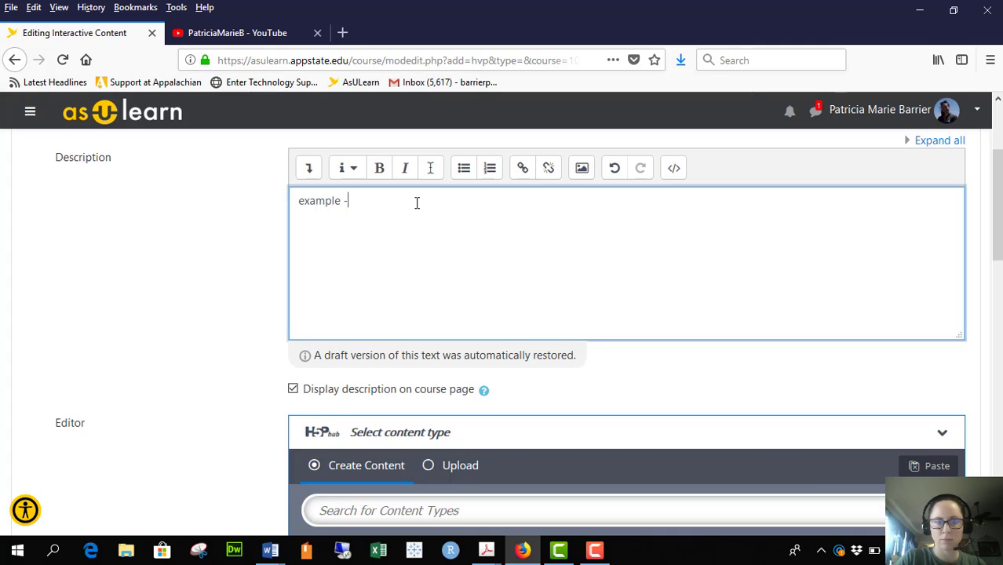
text(- watch )
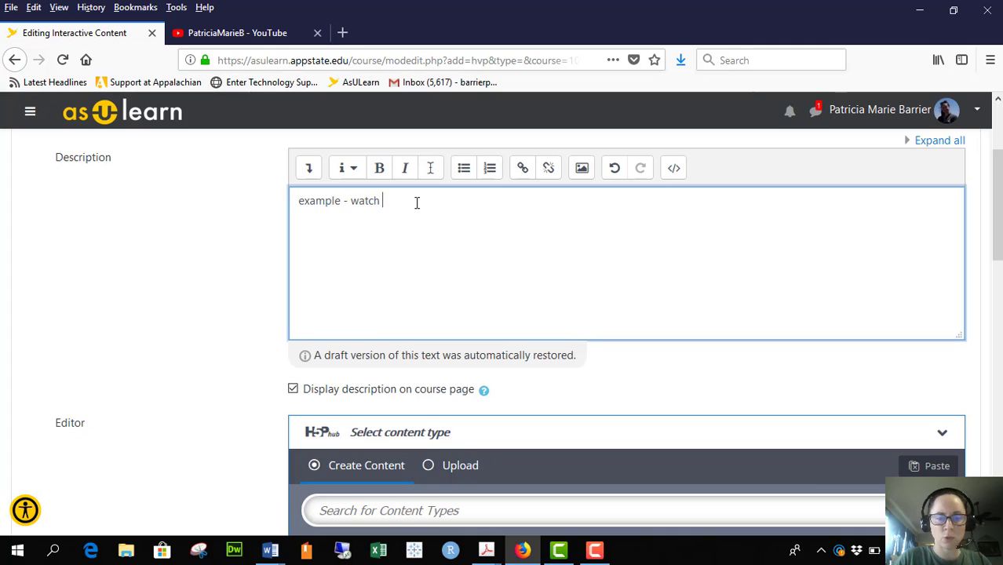
text(video and answer )
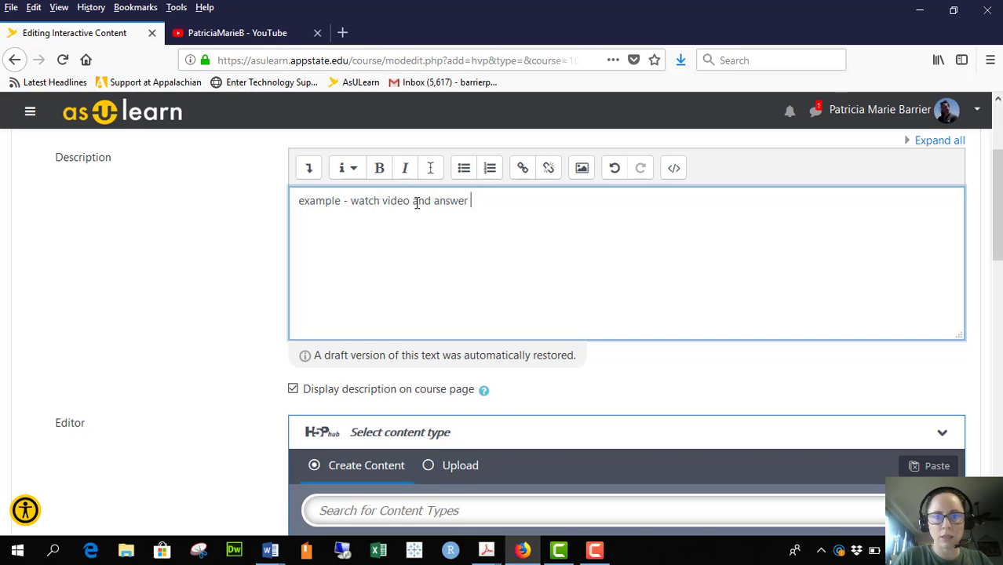
text(question for attendance credit.)
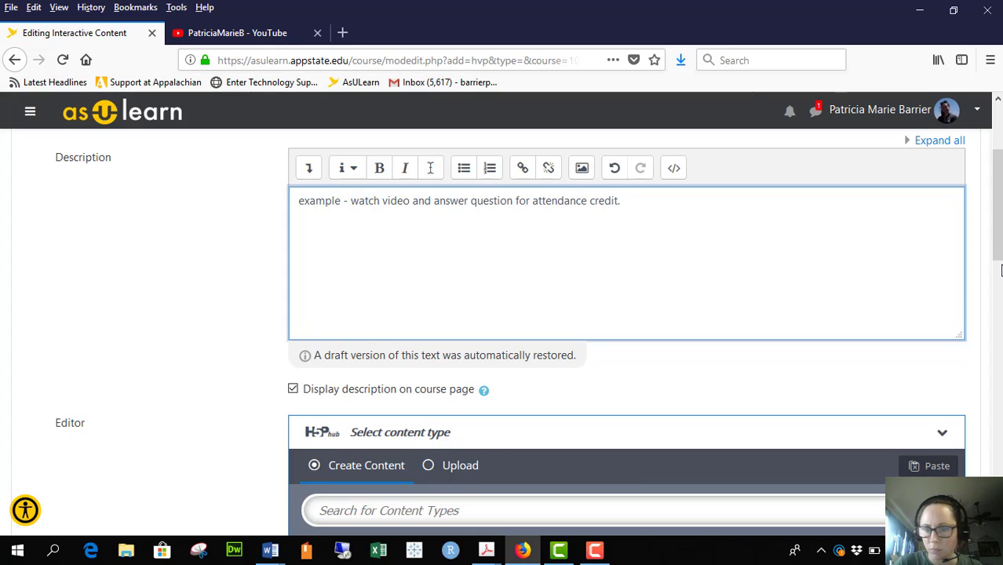
Look through the available H5P content types and choose Interactive Video
drag(998, 238, 998, 308)
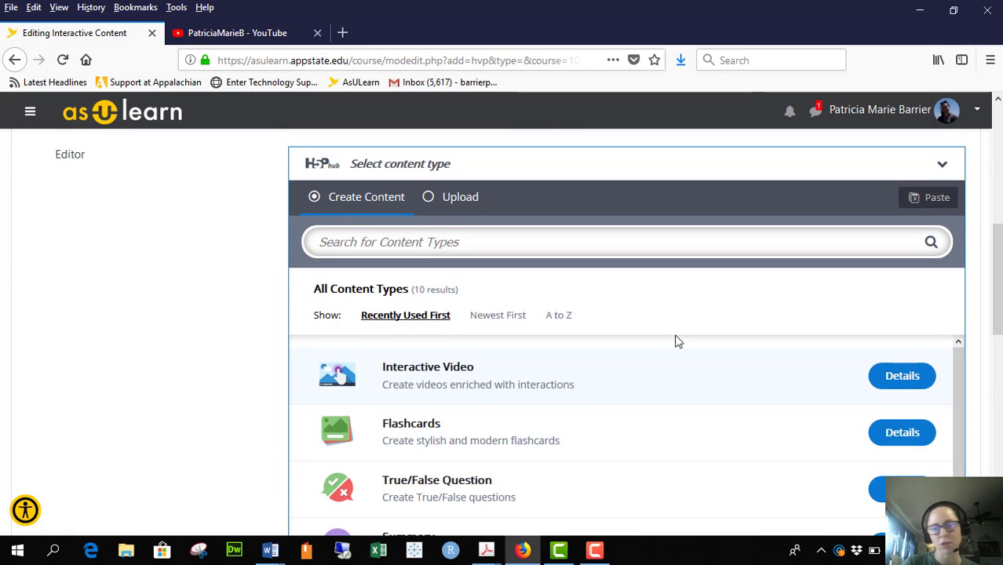
drag(998, 248, 996, 289)
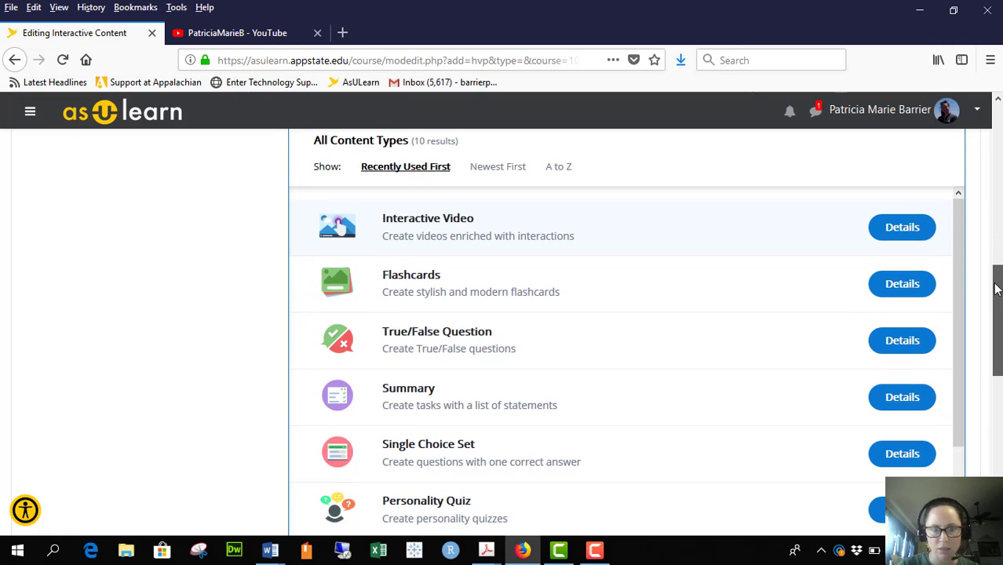
drag(996, 289, 997, 303)
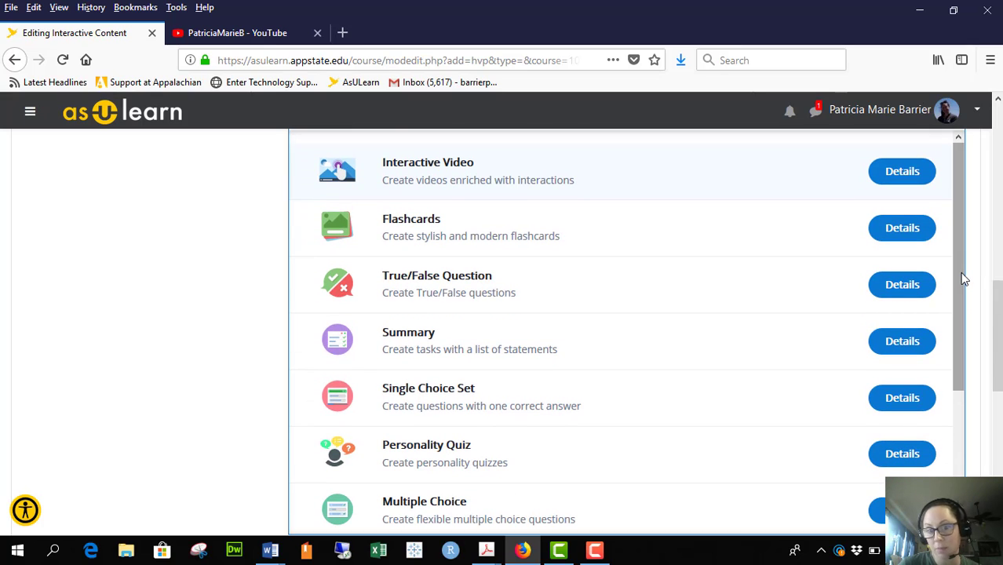
drag(958, 272, 960, 455)
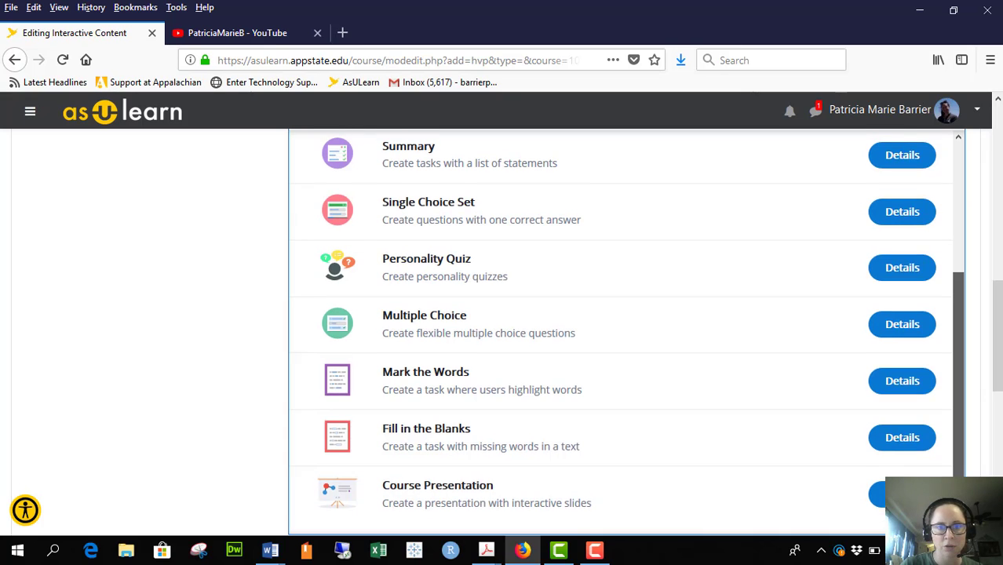
drag(961, 475, 997, 314)
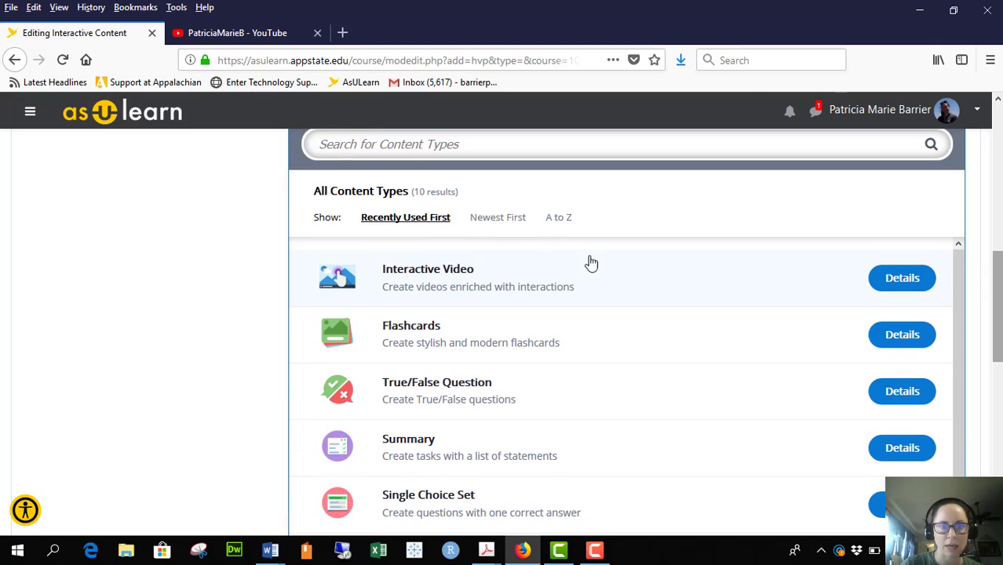
click(425, 280)
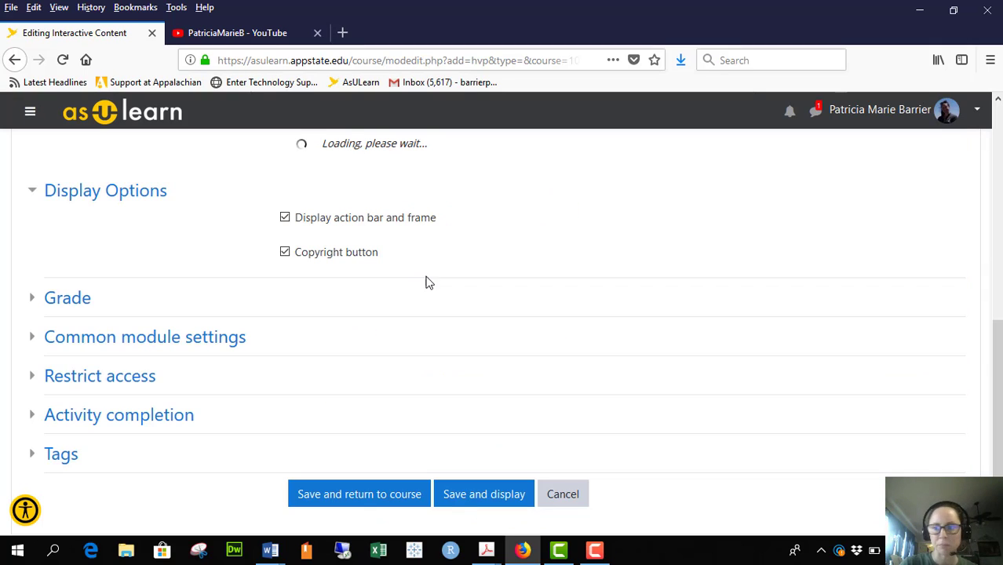
Title the interactive video "example"
drag(998, 382, 1001, 238)
scroll(785, 275, down, 2)
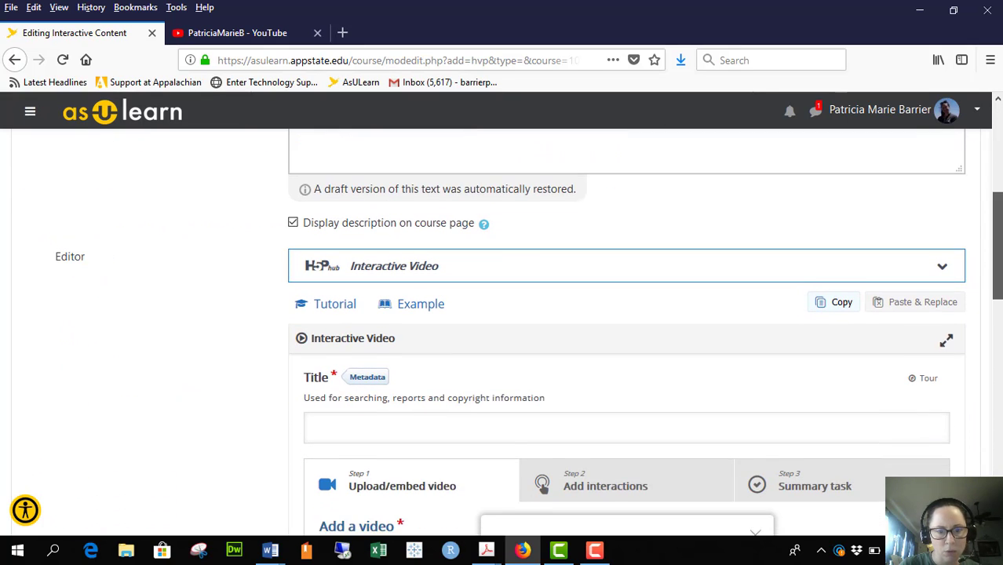
click(605, 348)
text(example)
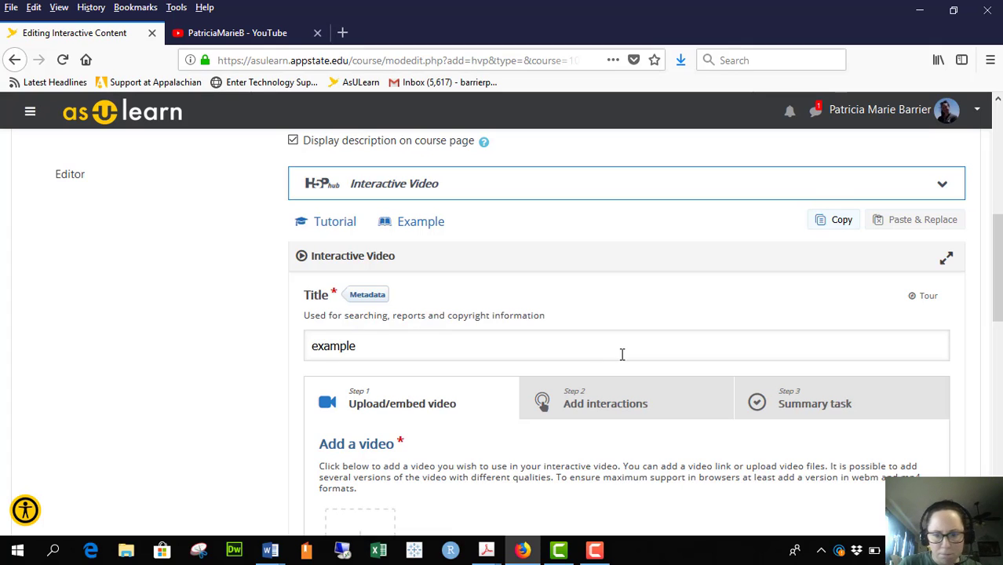
click(601, 560)
click(602, 560)
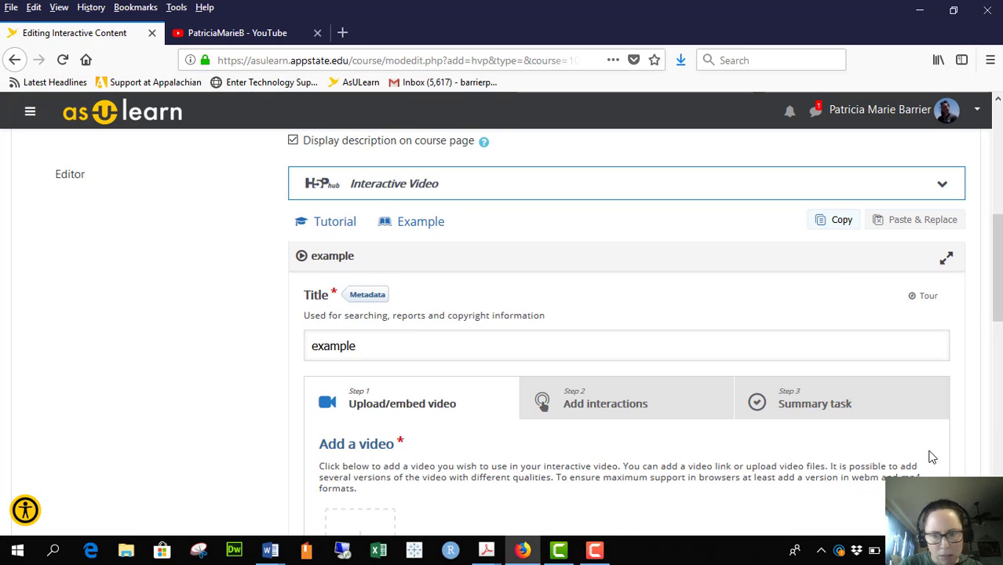
Start adding a video, switch to YouTube and copy the share link of "STT 1805 chp3 part II and chp 4 part I"
drag(999, 262, 1000, 308)
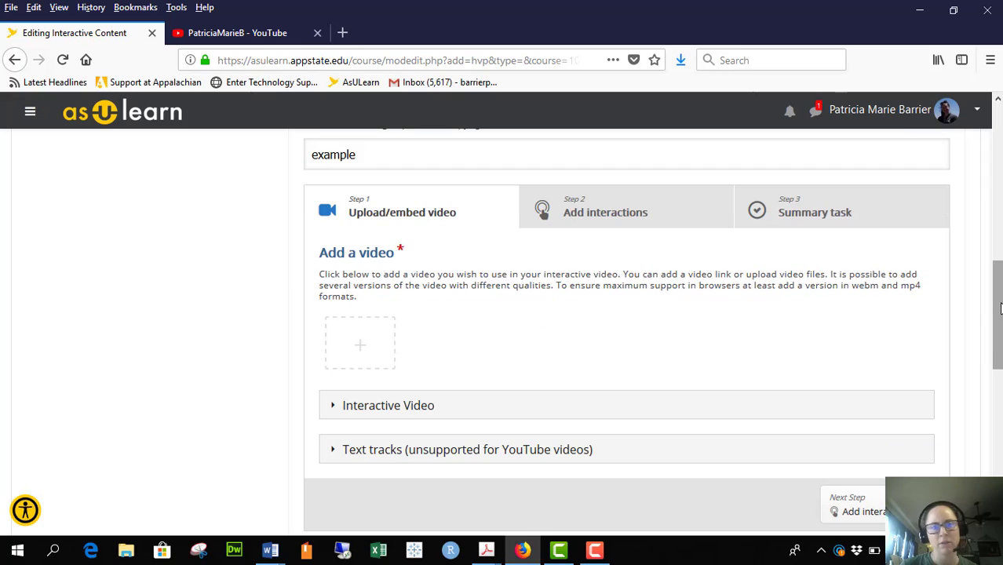
click(366, 347)
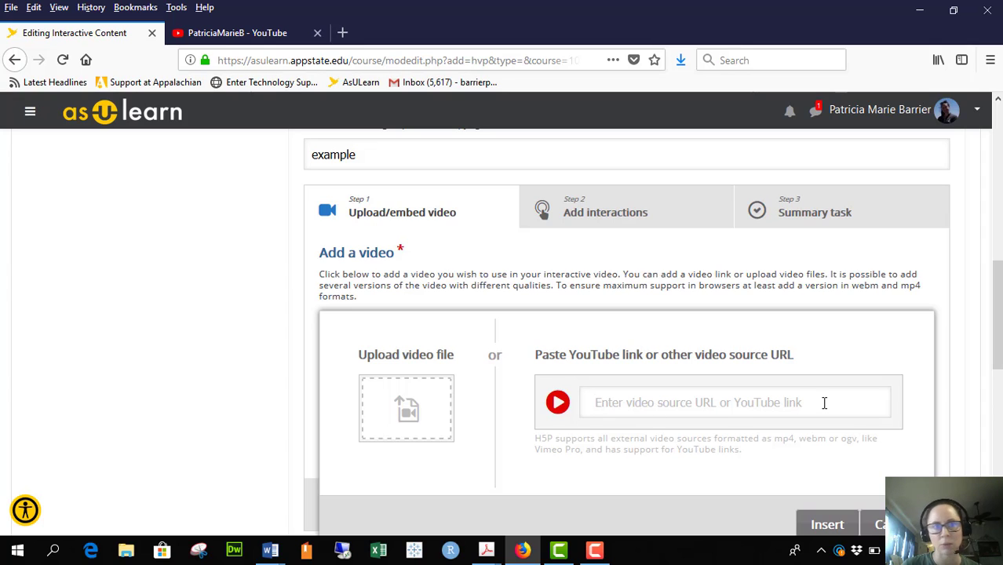
click(217, 35)
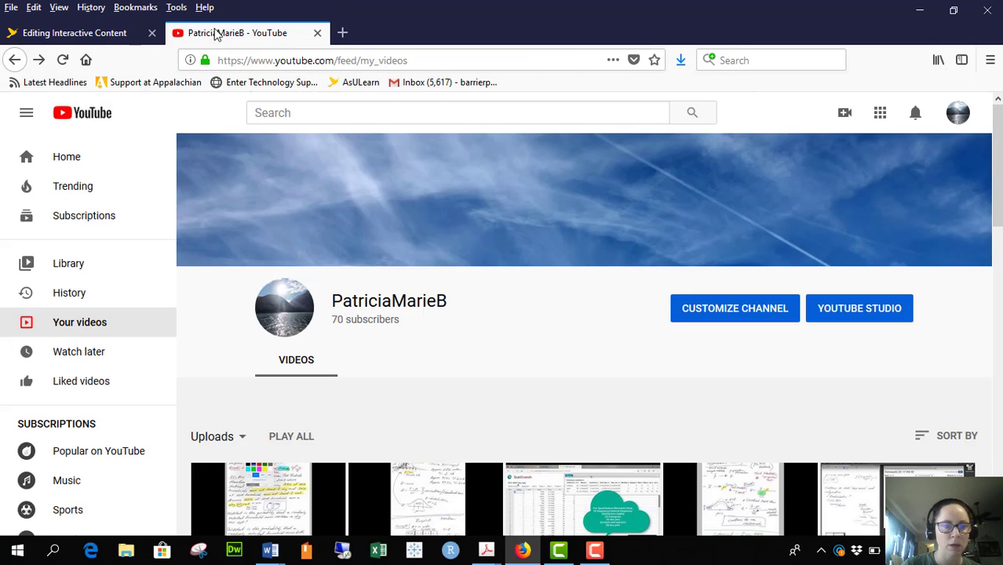
scroll(994, 186, down, 3)
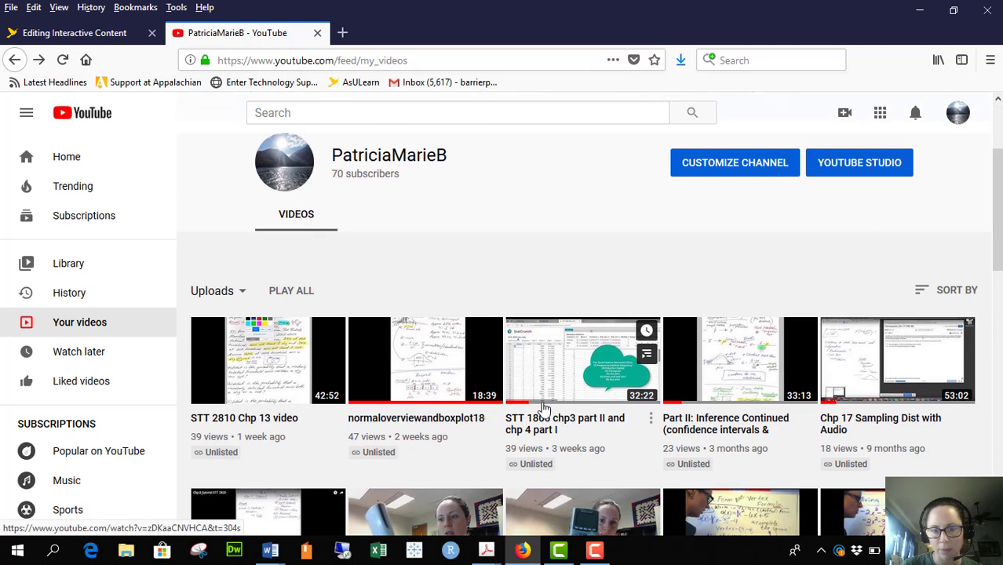
click(568, 384)
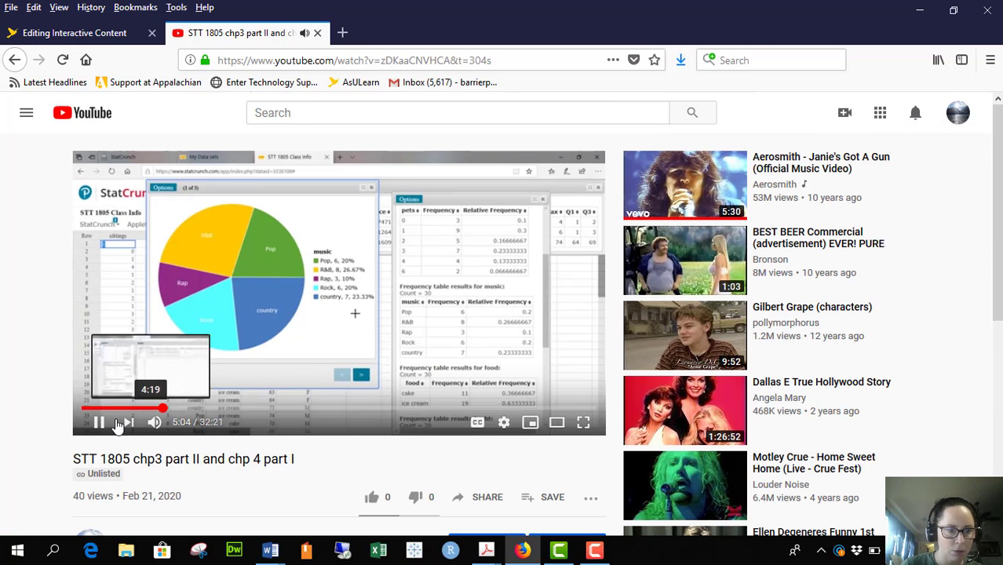
click(99, 422)
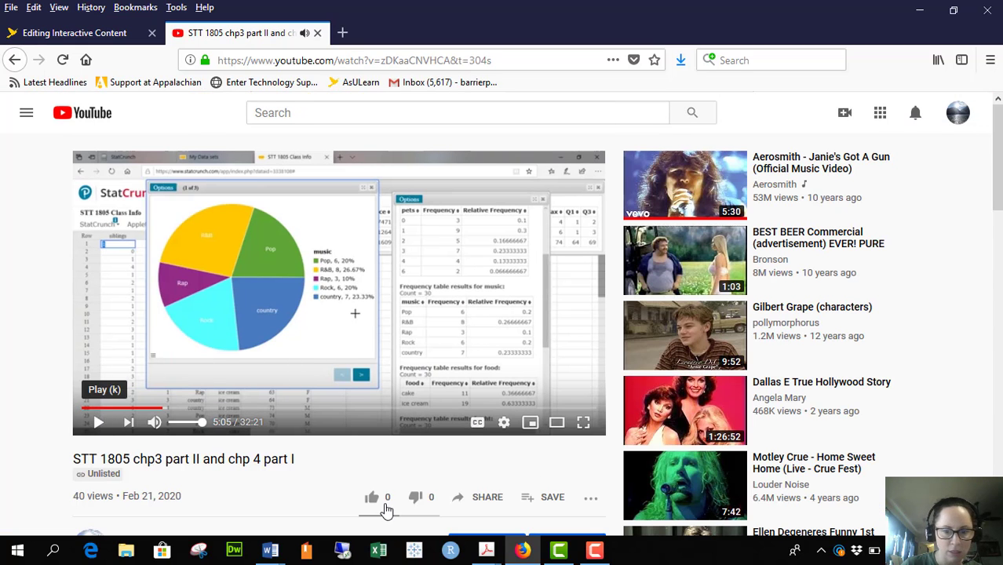
click(478, 507)
click(516, 337)
key(ctrl+c)
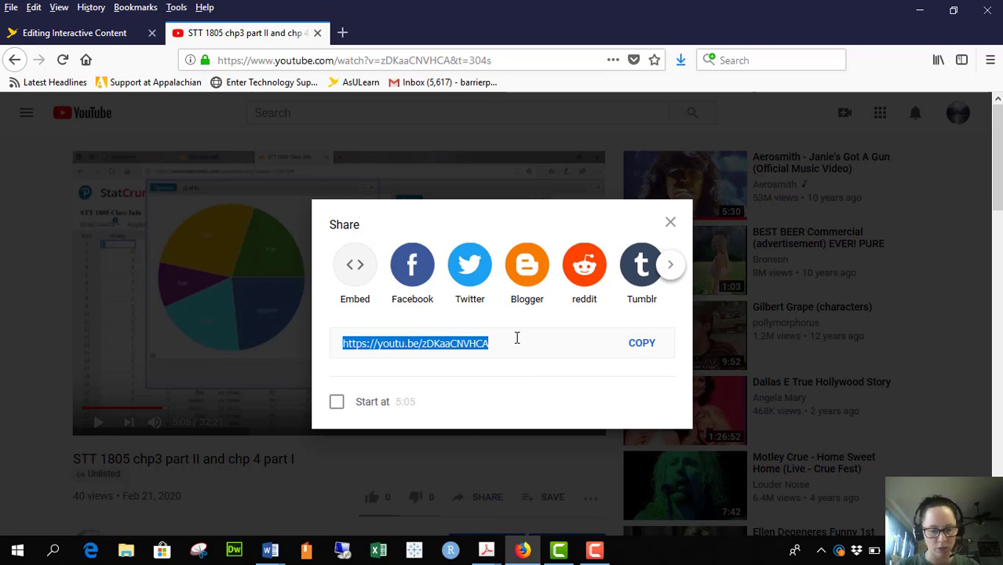
click(100, 38)
click(751, 401)
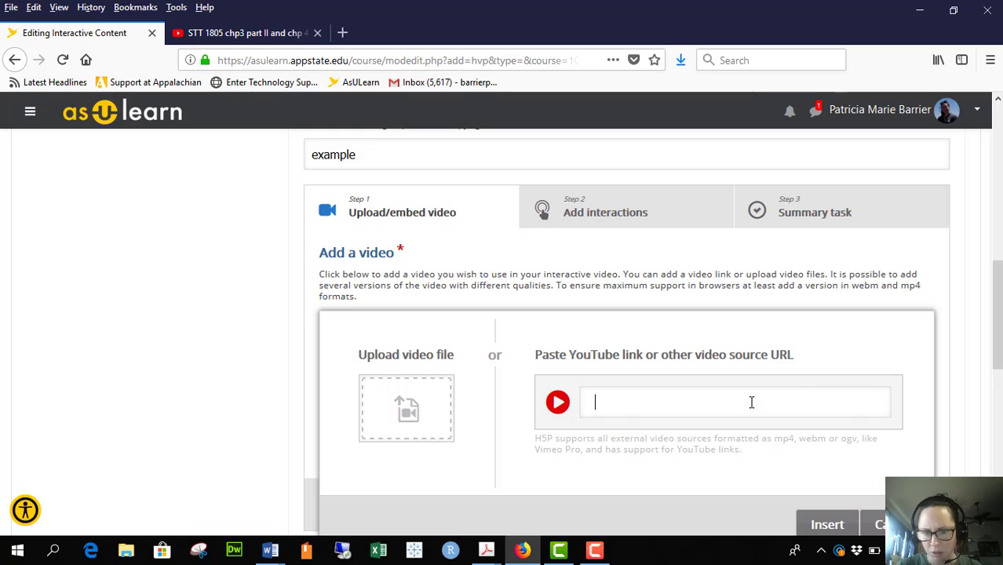
key(ctrl+v)
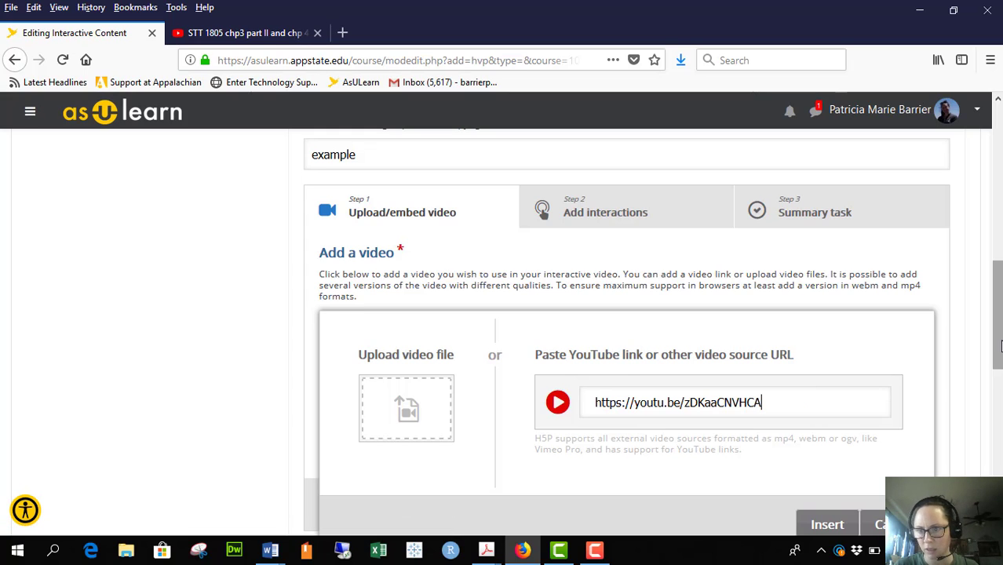
scroll(751, 401, down, 2)
click(830, 376)
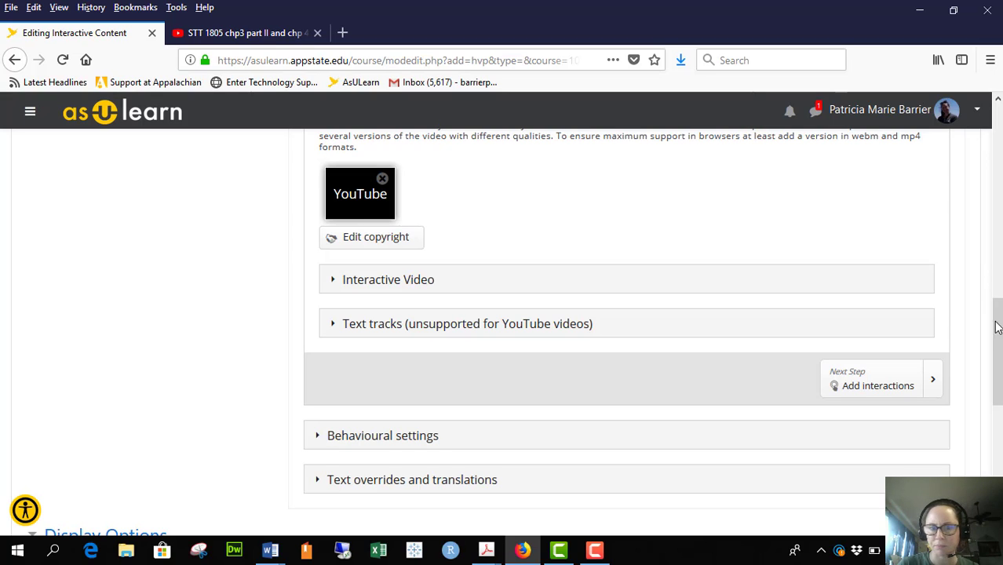
Go to the Add interactions stage of the interactive video and dismiss its introductory tour
drag(996, 328, 997, 290)
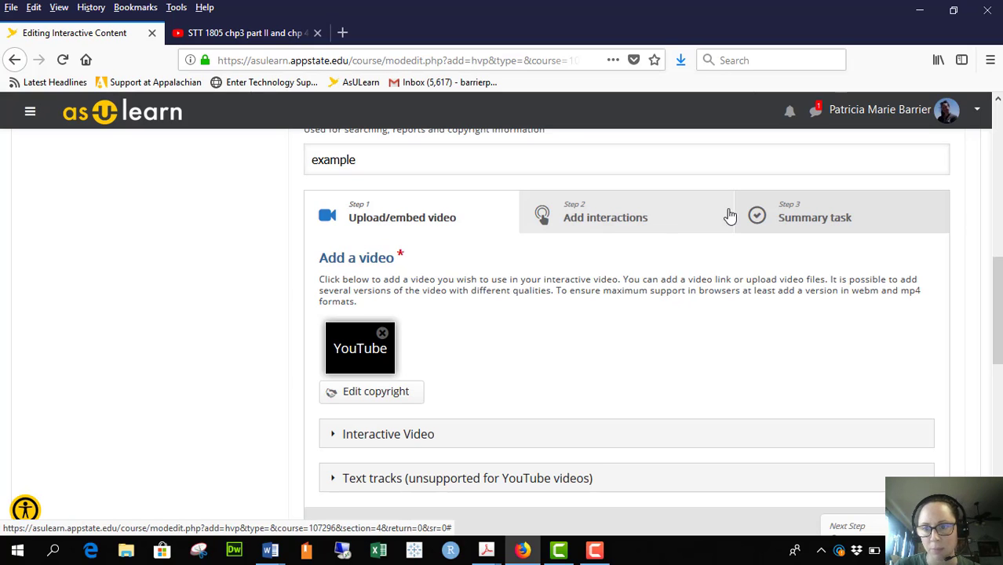
click(637, 221)
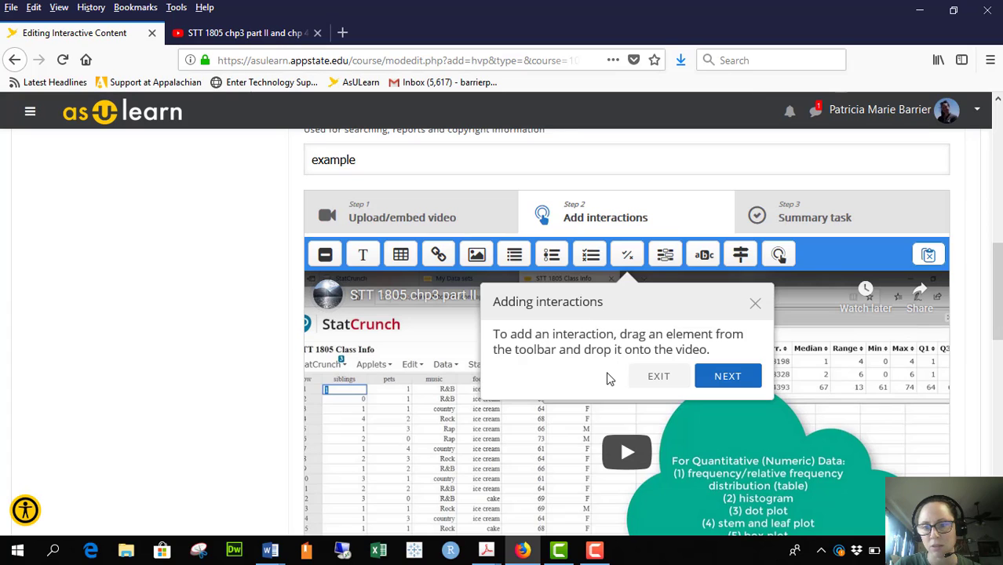
click(726, 379)
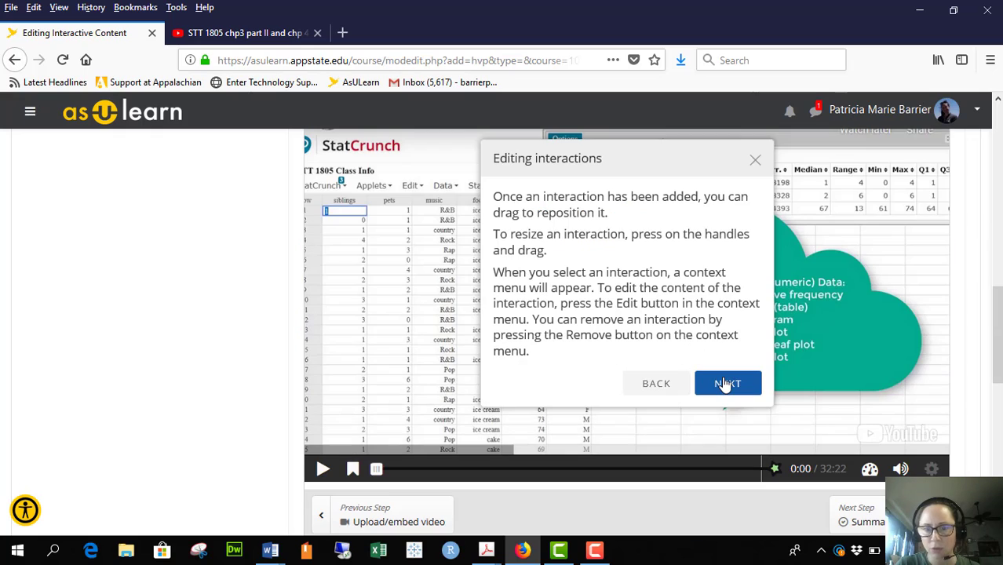
click(755, 160)
scroll(989, 320, up, 2)
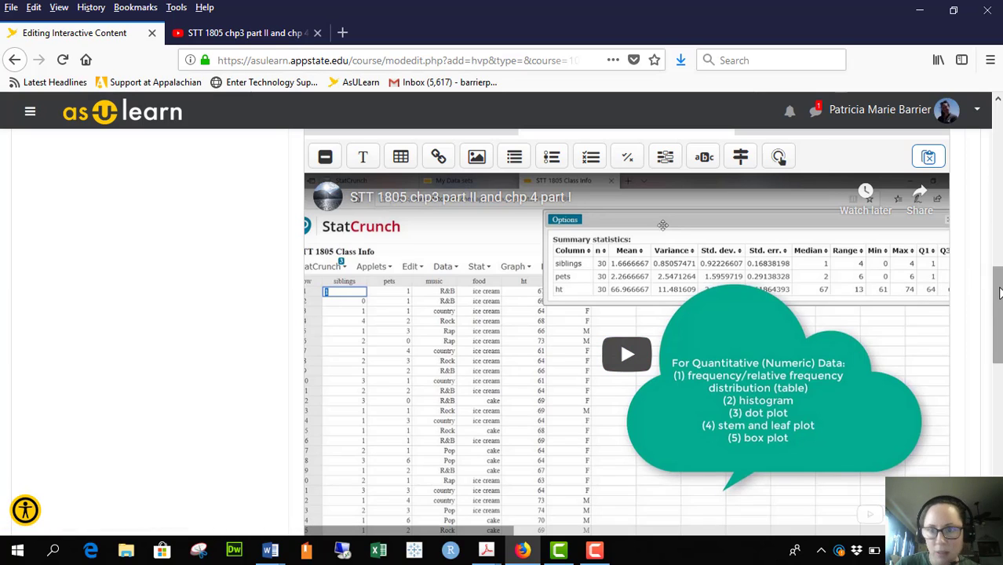
Move the video's playback position to about 11:36 and pause it there
drag(998, 294, 998, 322)
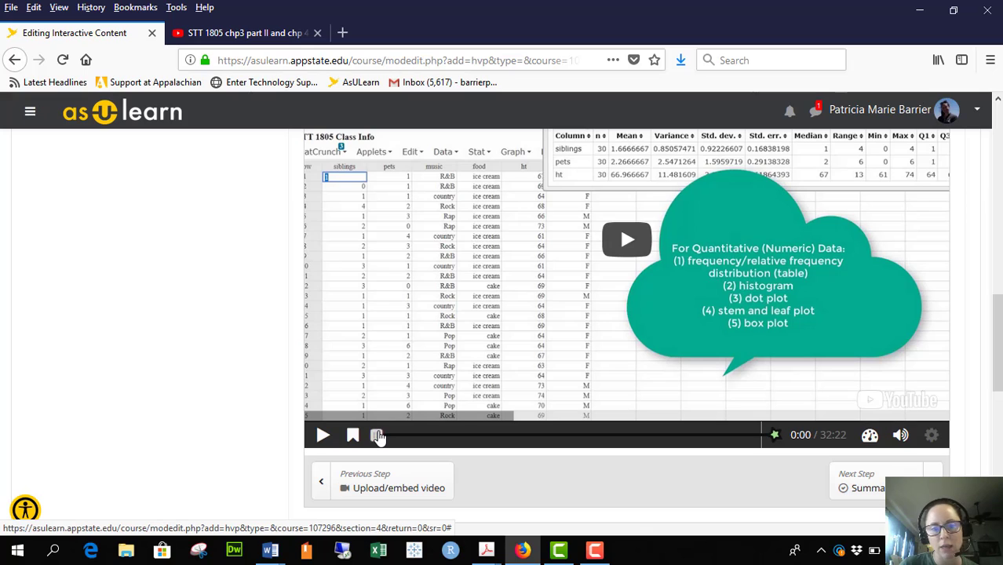
drag(378, 437, 491, 442)
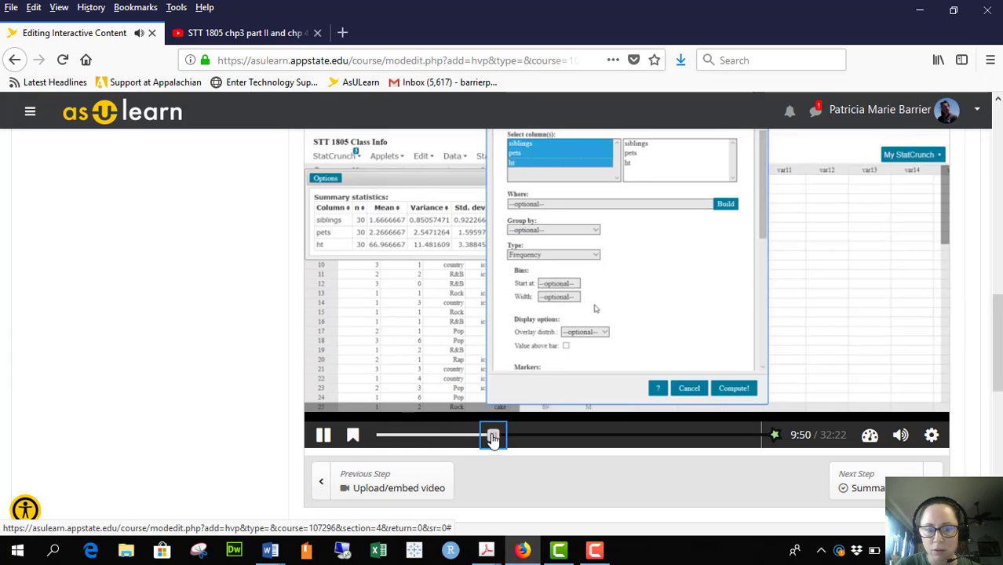
drag(493, 440, 510, 436)
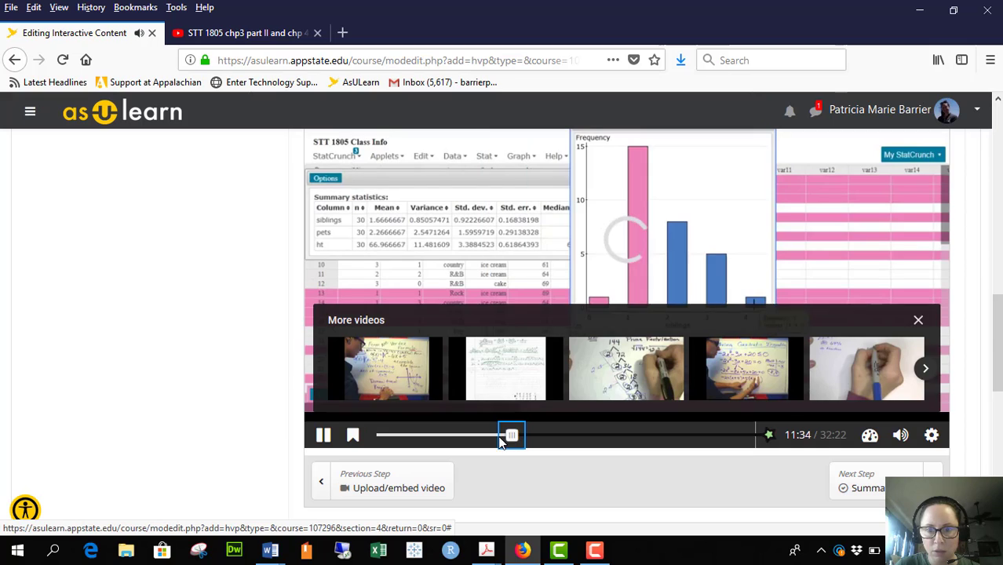
click(323, 436)
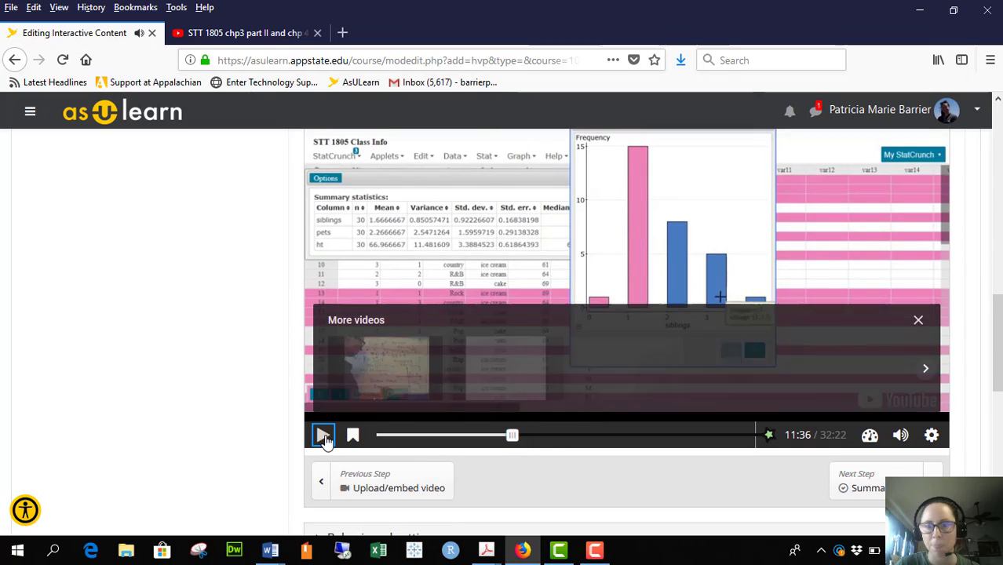
Move the video's playback position back to about 10:13, pause it there and dismiss the suggested videos overlay
click(323, 436)
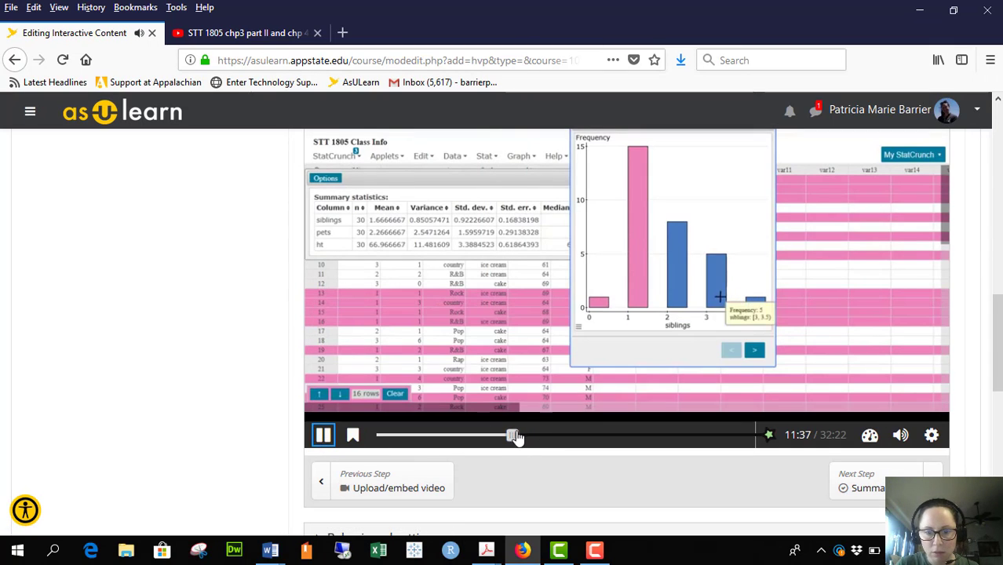
drag(515, 437, 495, 444)
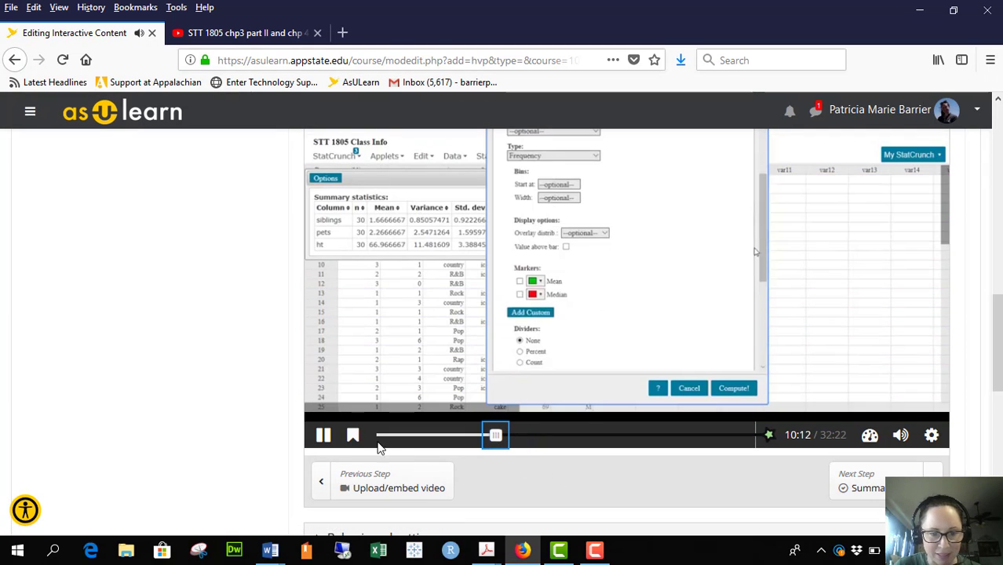
click(323, 436)
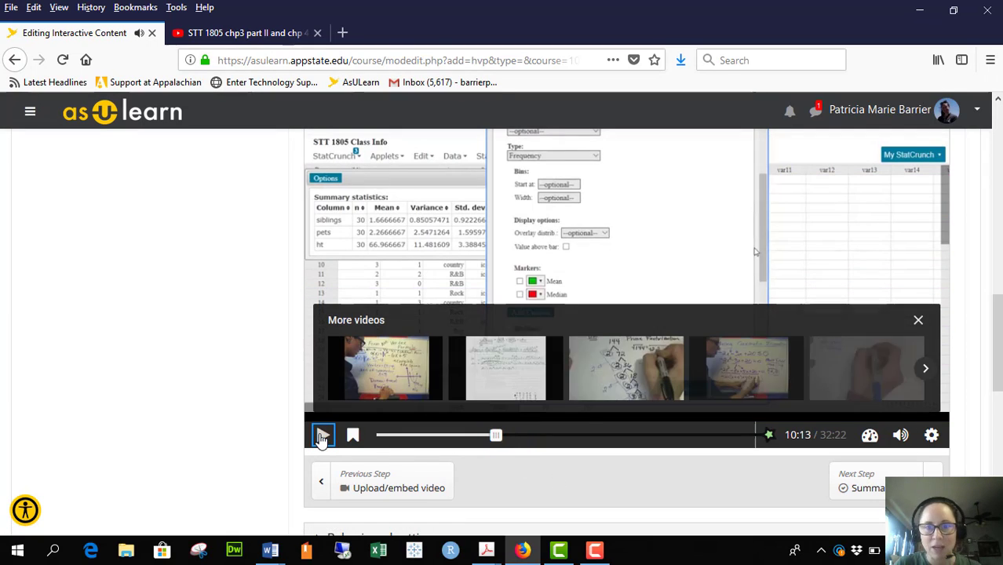
click(918, 319)
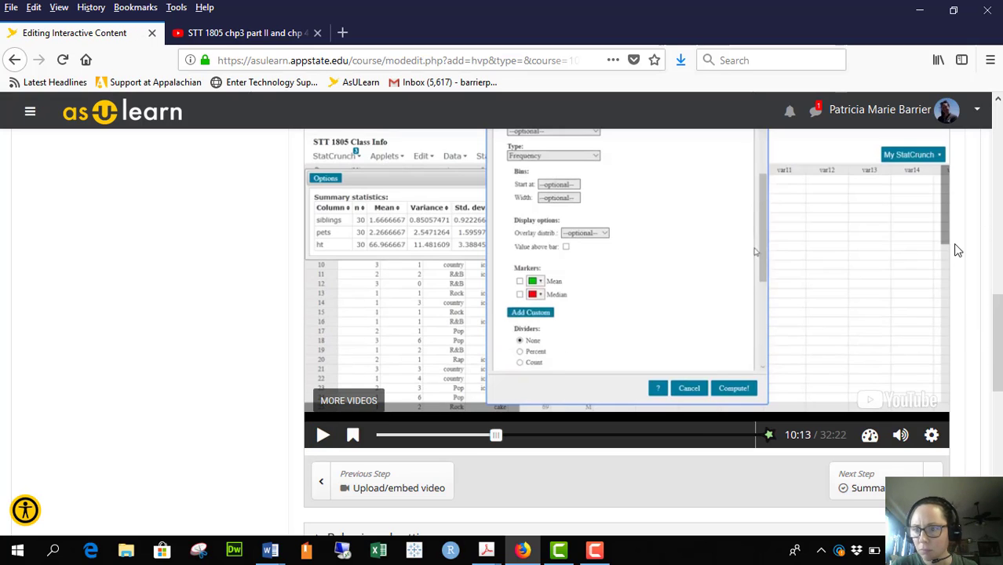
Add a True/False Question interaction at the paused position and label it "true false example"
drag(996, 325, 996, 306)
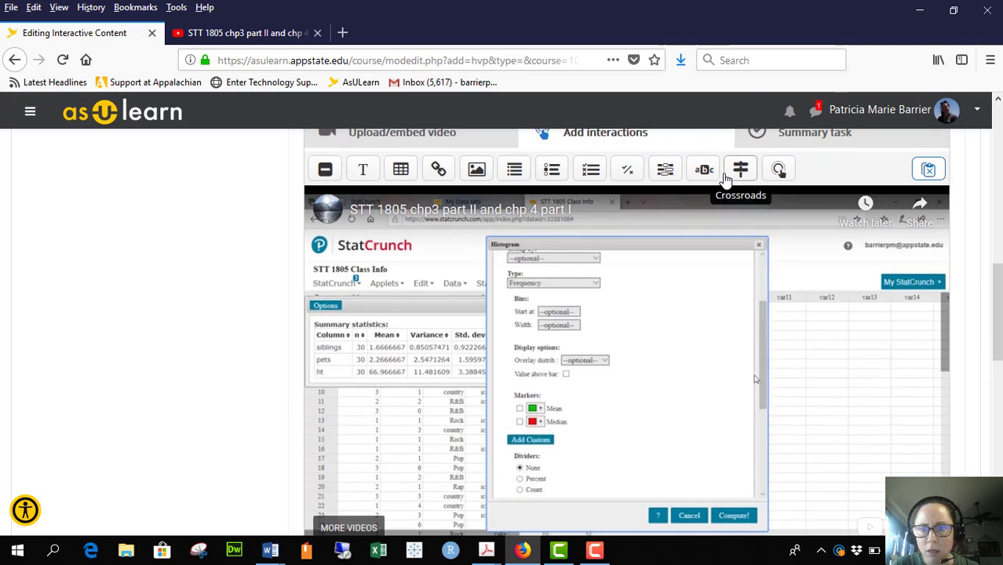
click(628, 173)
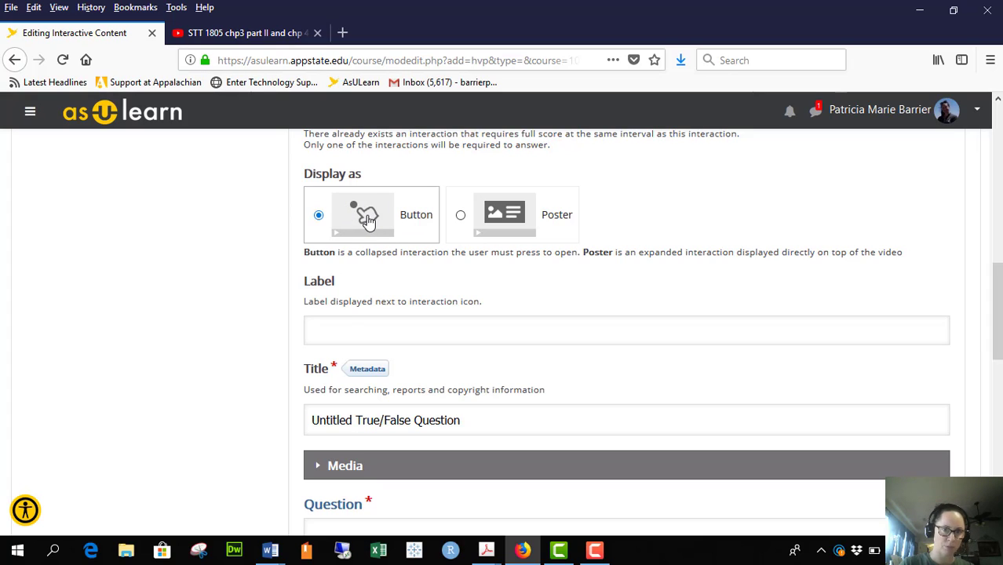
click(401, 330)
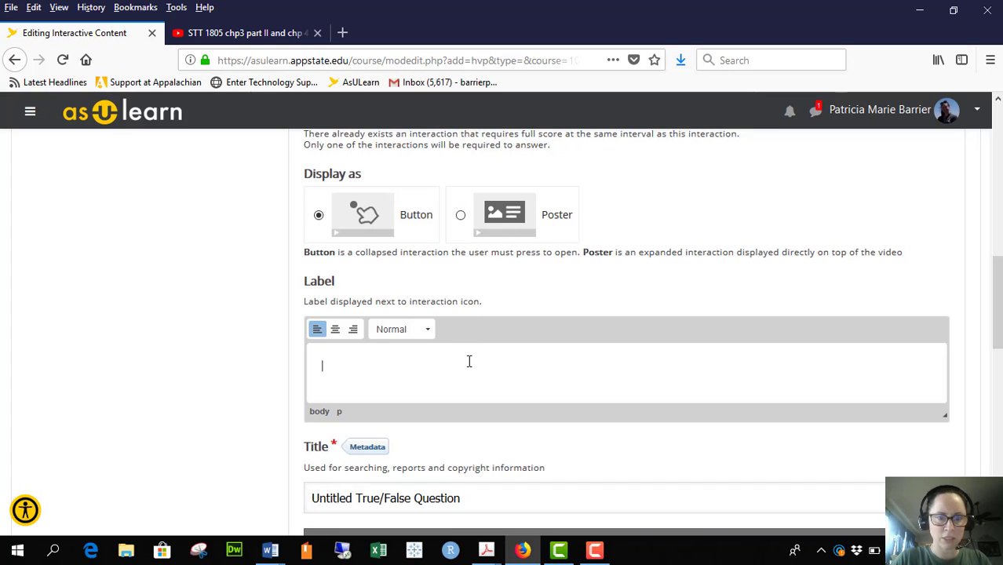
text(true fal)
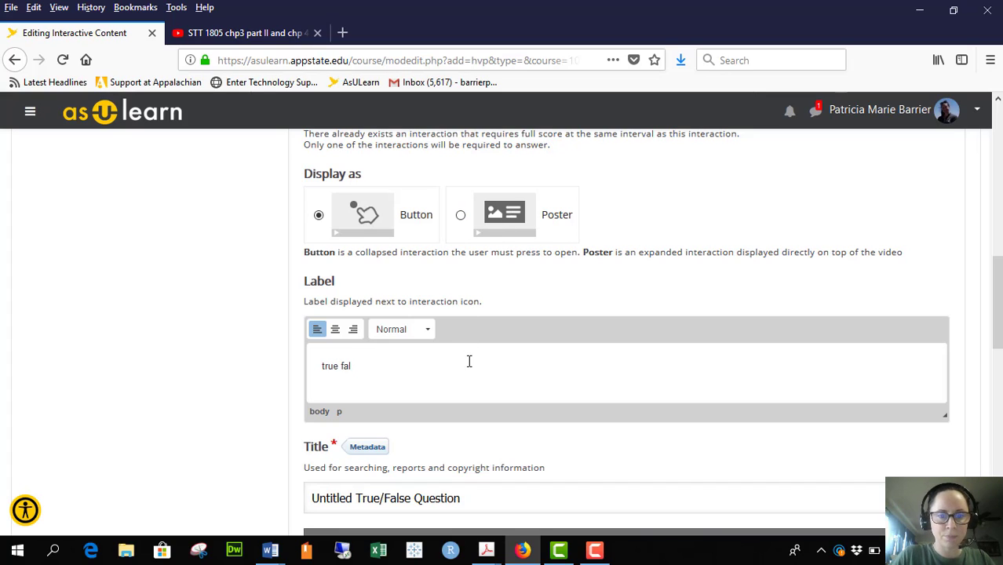
text(se example)
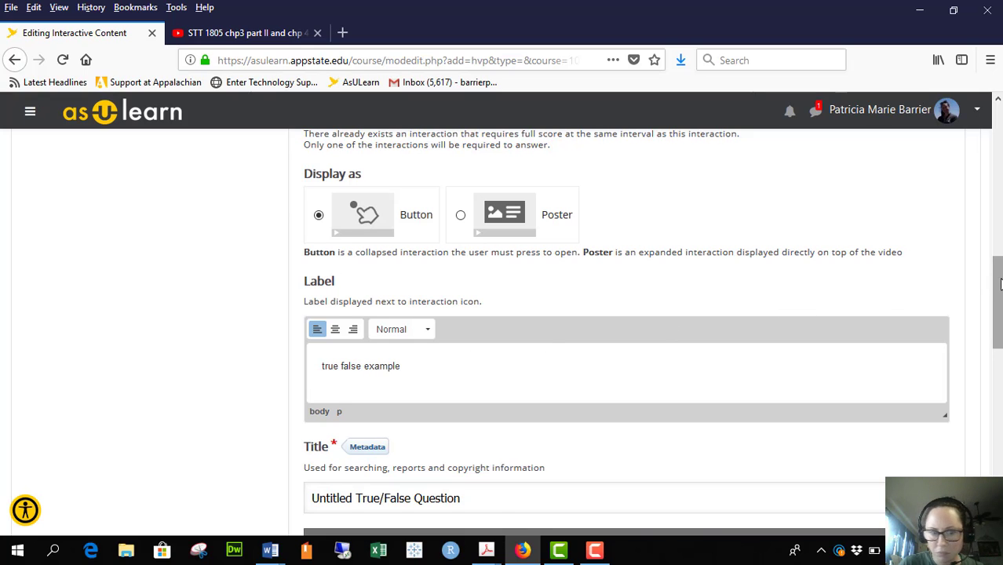
Enter "I love stats." as the text of the true/false question
drag(998, 291, 888, 354)
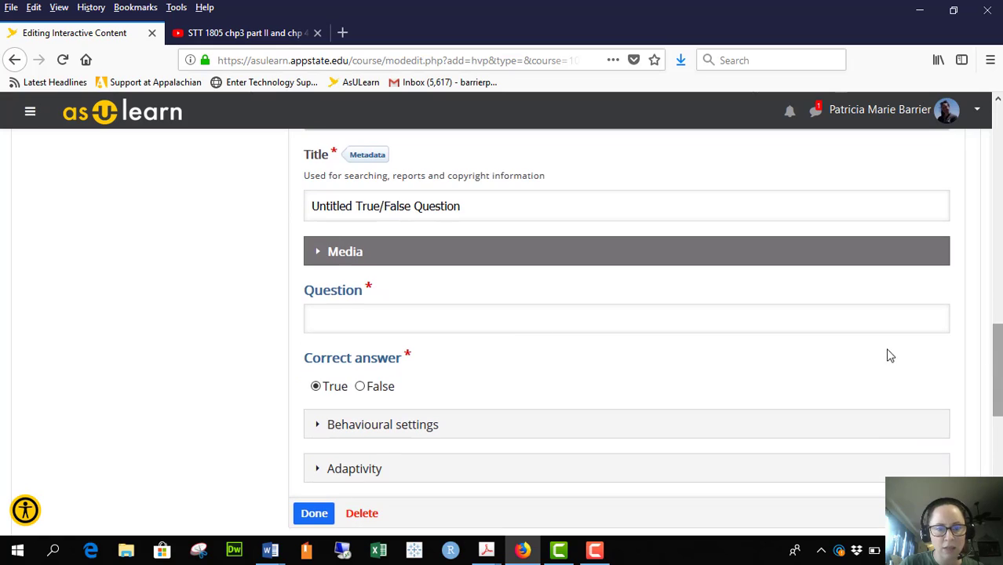
click(507, 324)
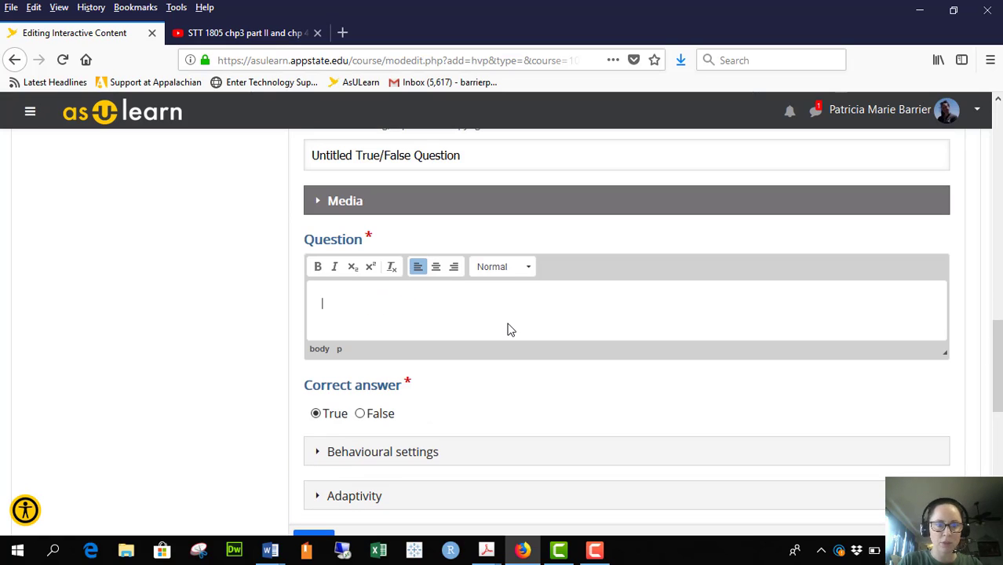
text(I )
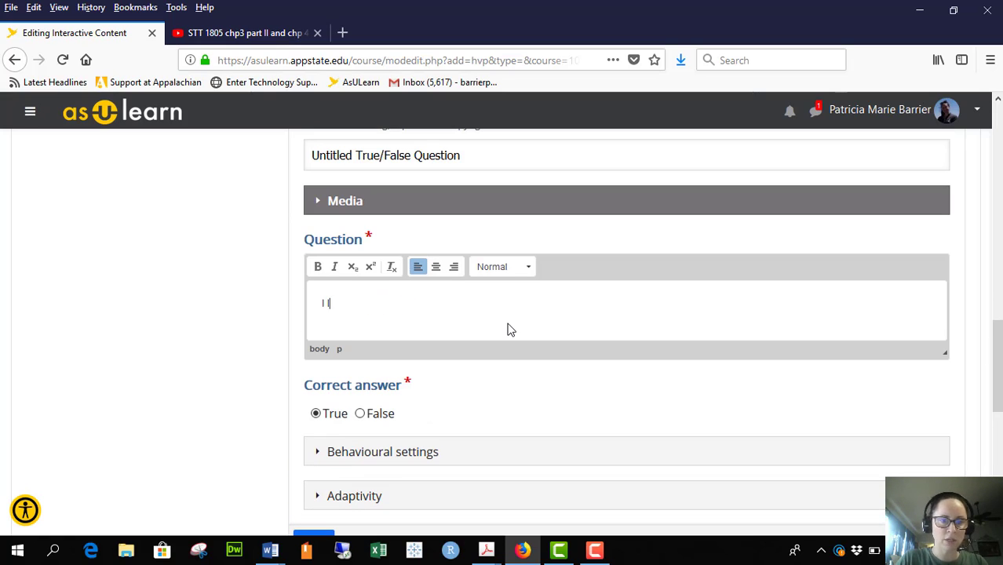
text(love stats.)
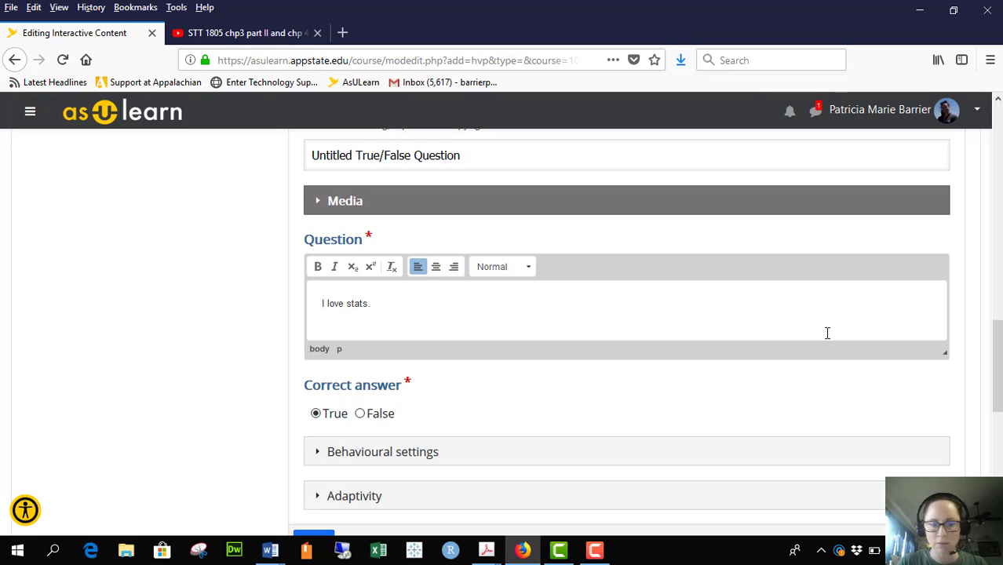
In the question's behavioural settings, set the feedback on correct answer to "Good choice - stats is great!"
drag(999, 352, 997, 388)
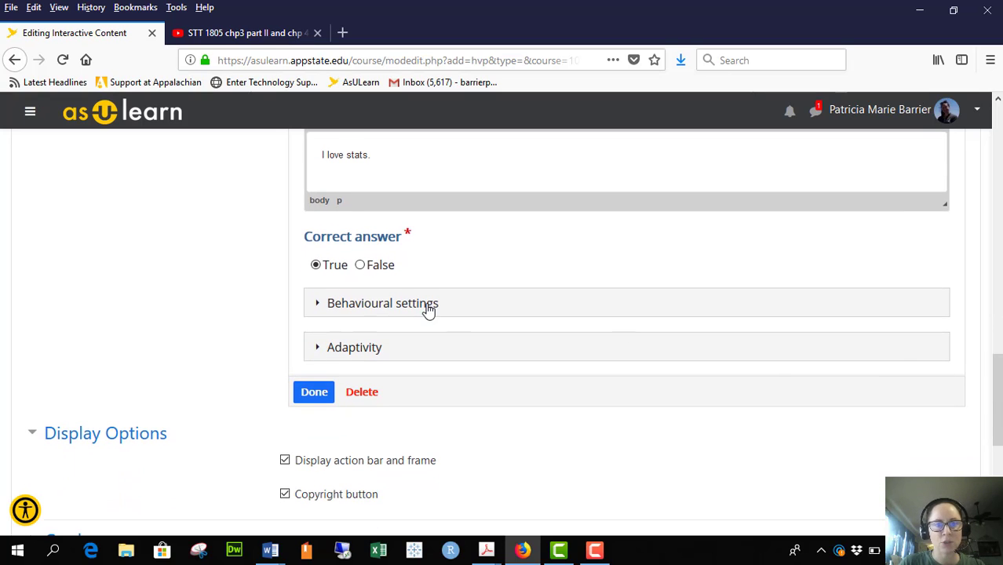
click(320, 306)
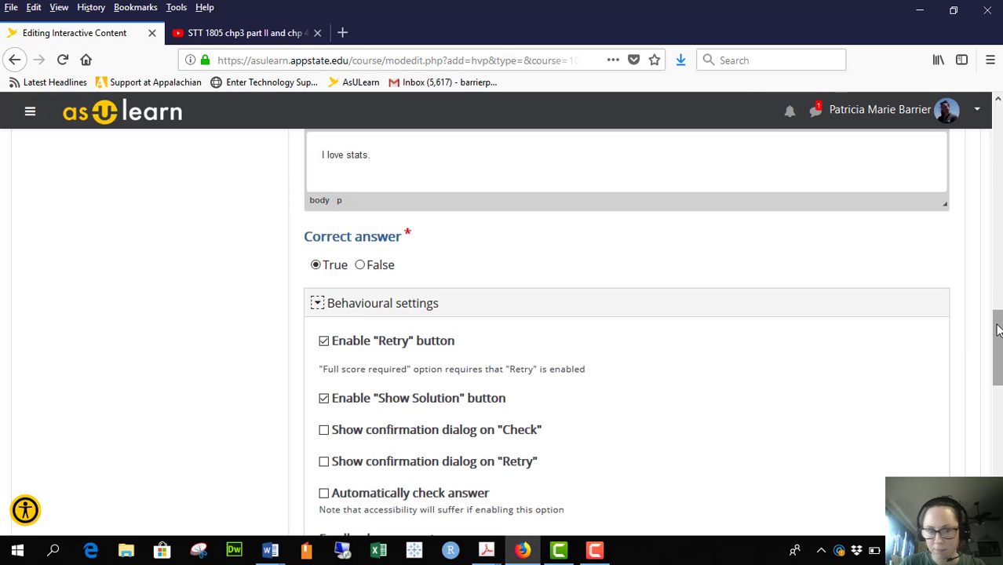
drag(997, 329, 995, 364)
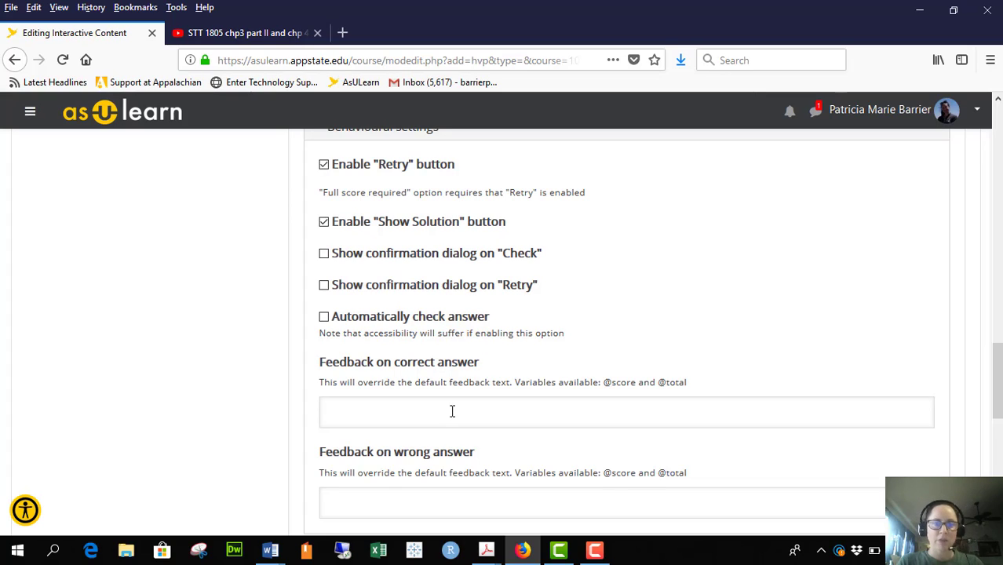
text(Go)
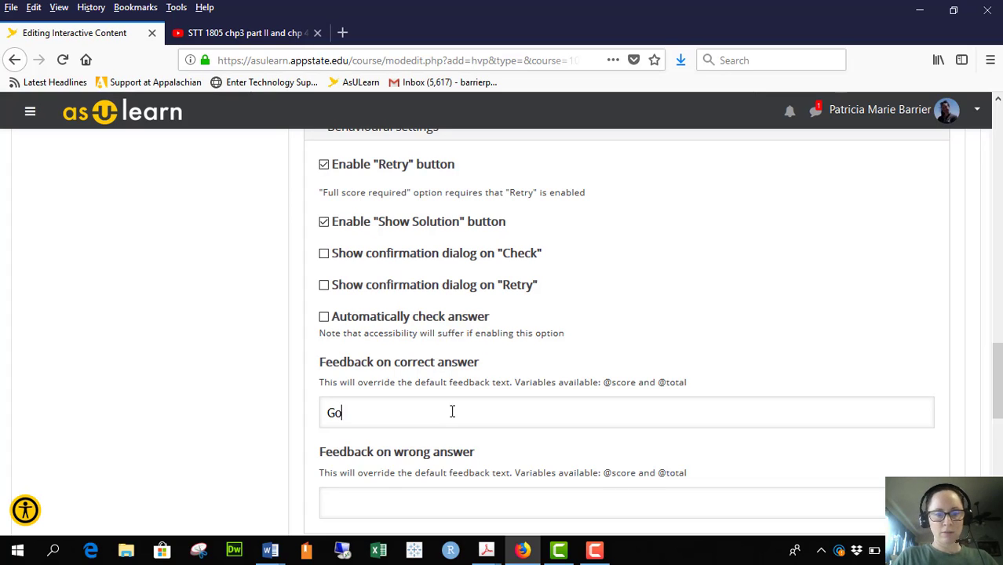
text(od choice )
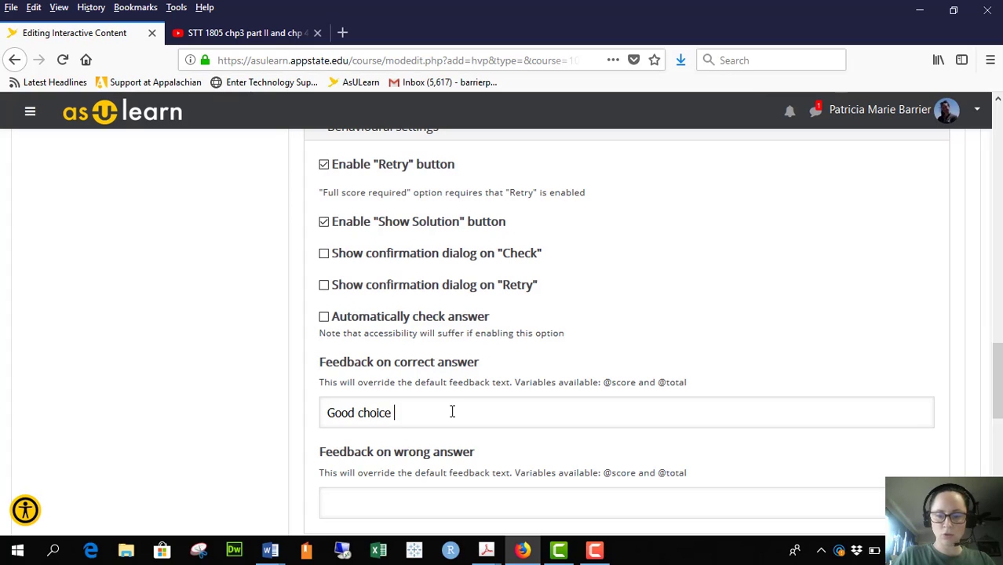
text(- stats is great!)
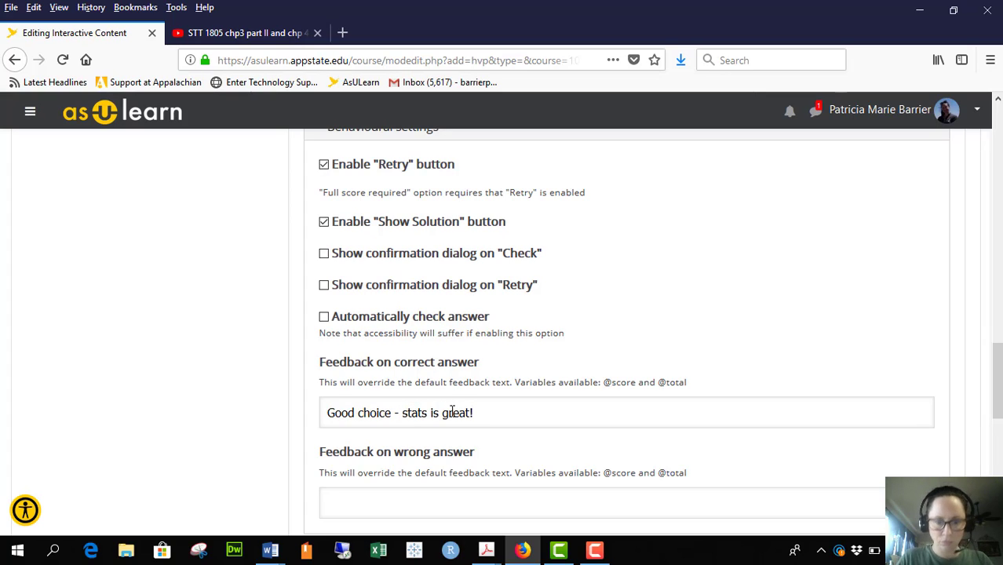
Set the feedback on wrong answer to "Hum...think again, we should love stats :-)"
click(459, 504)
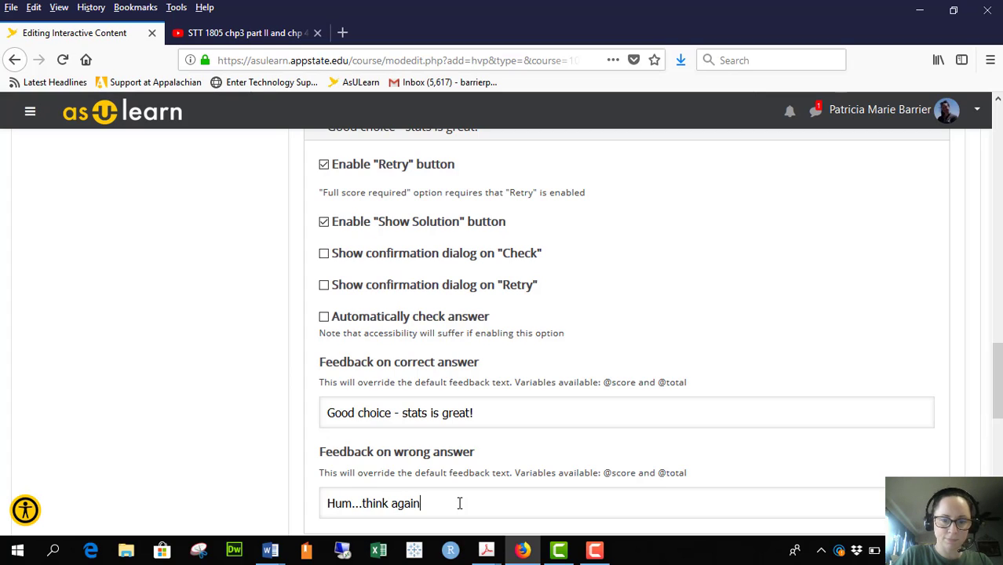
text(Hum...think again, we should love)
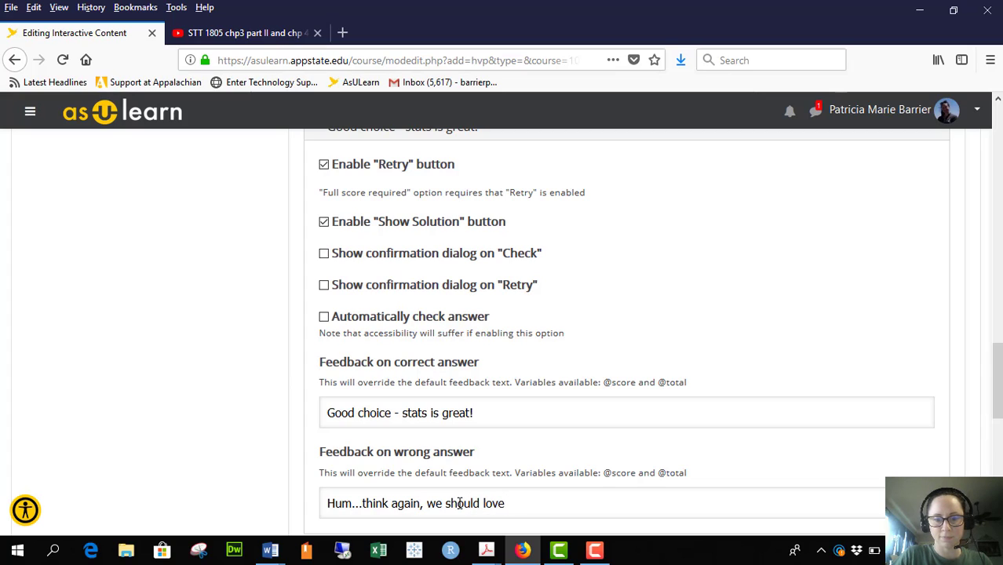
text( stats)
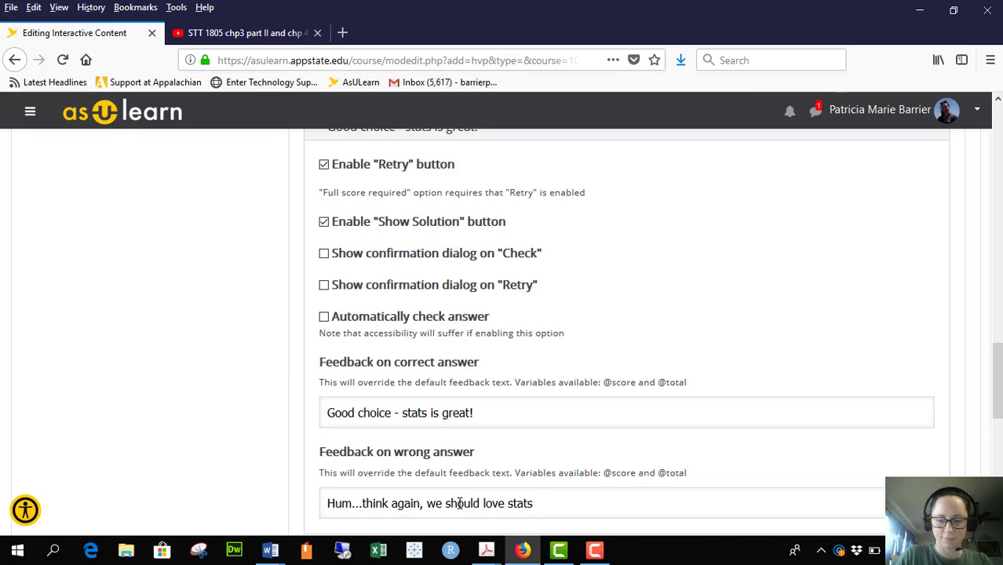
text( :-))
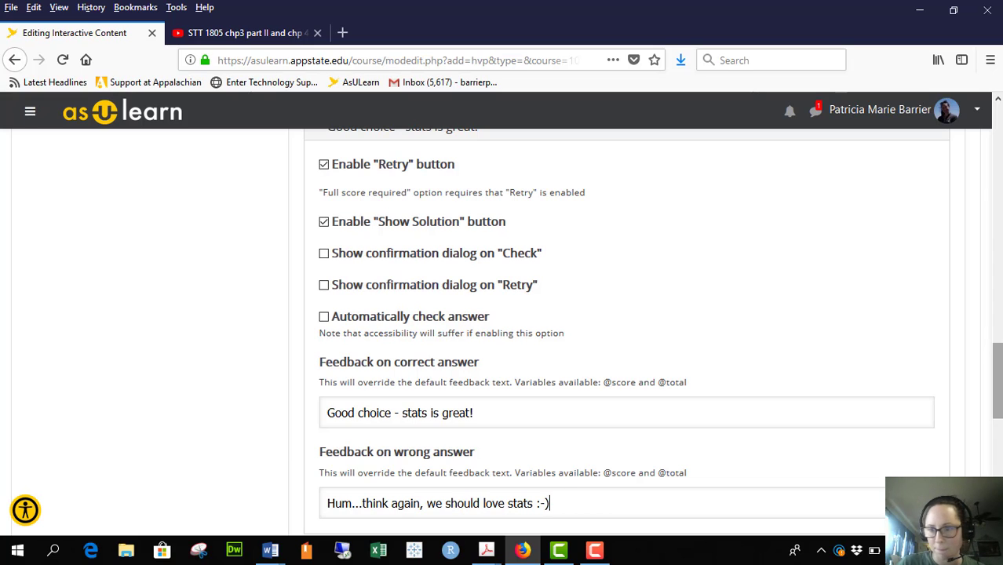
In the question's adaptivity options, require full score for the task before proceeding, and finish the interaction
scroll(998, 398, down, 4)
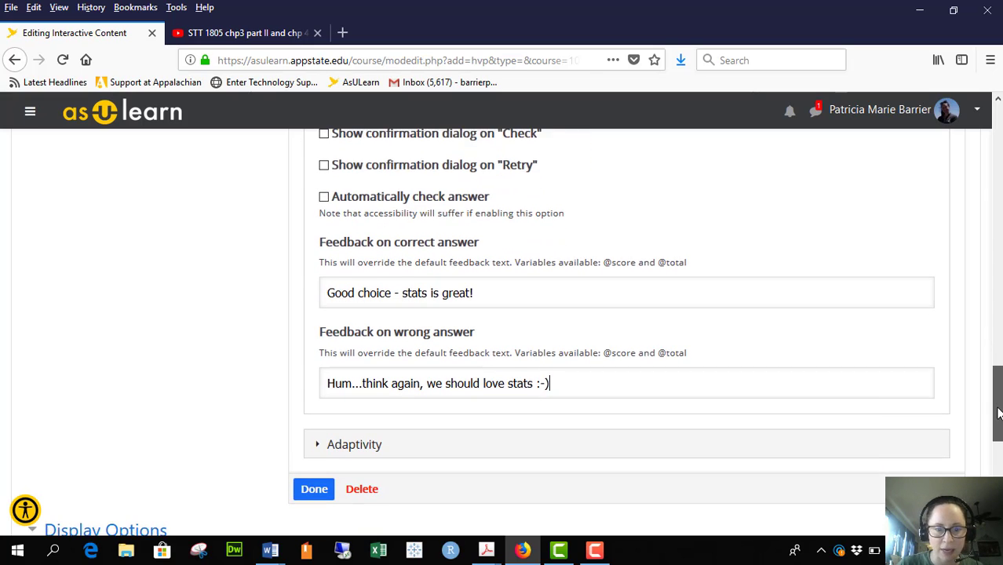
click(354, 384)
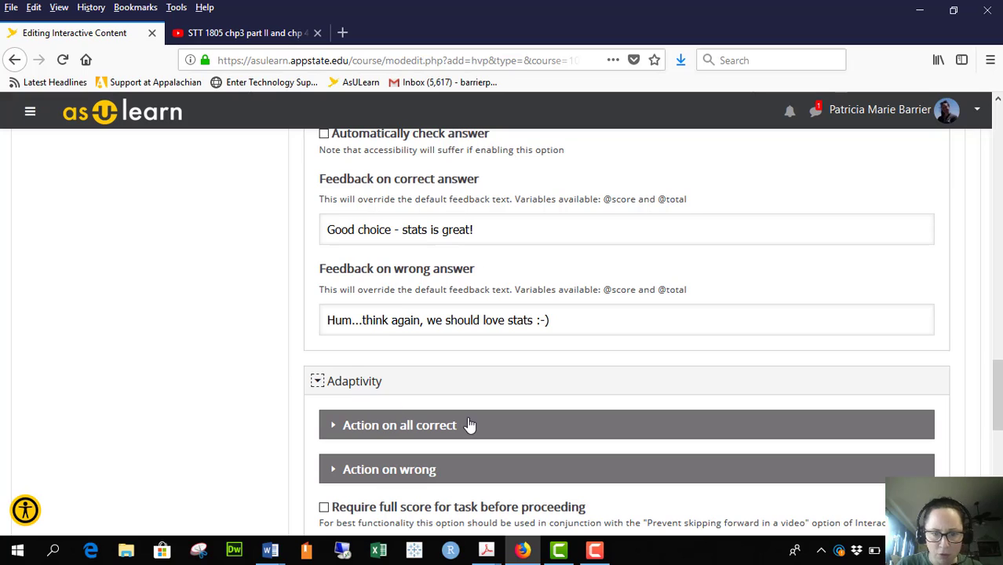
click(399, 424)
scroll(998, 379, down, 2)
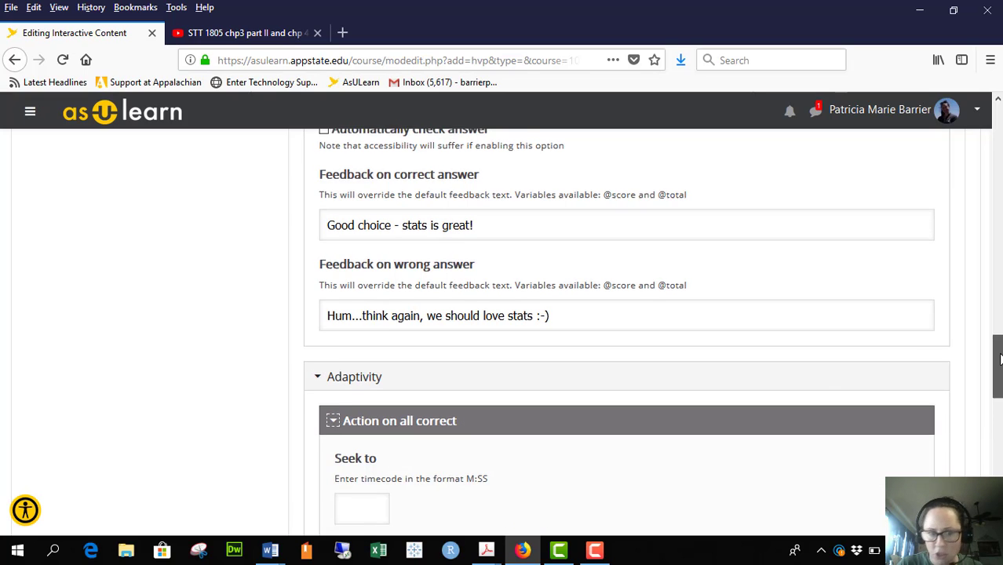
scroll(997, 379, down, 1)
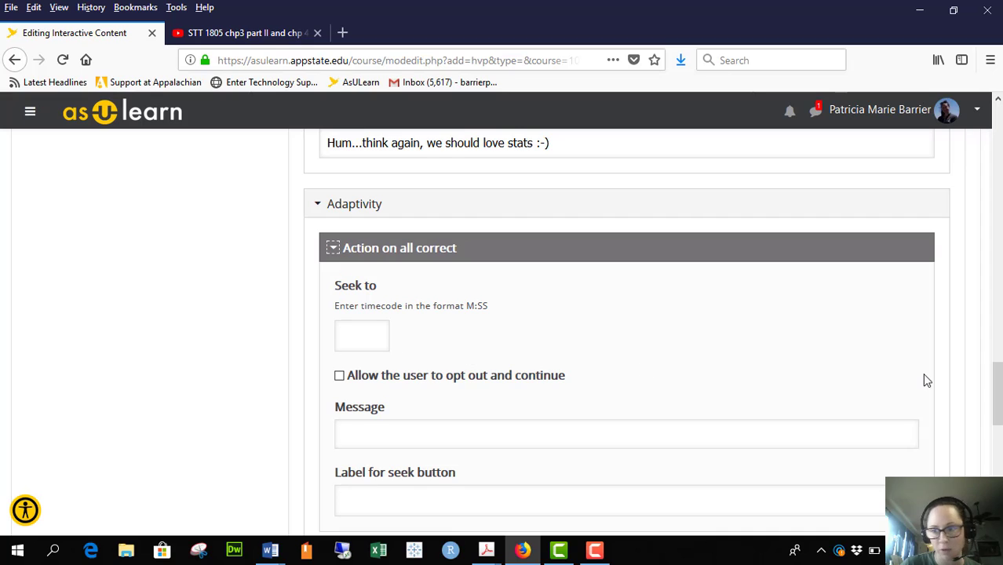
scroll(998, 402, down, 3)
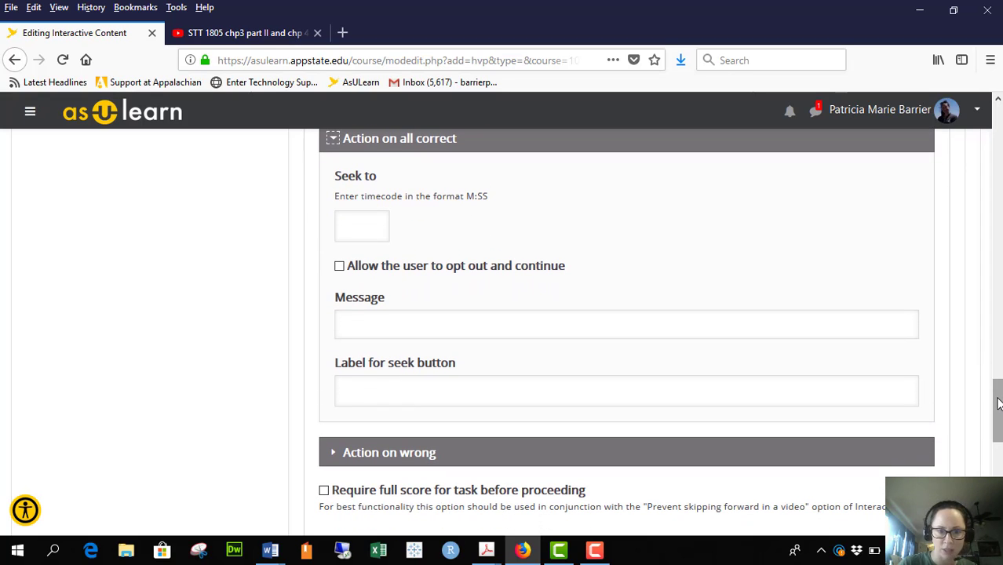
drag(998, 403, 997, 422)
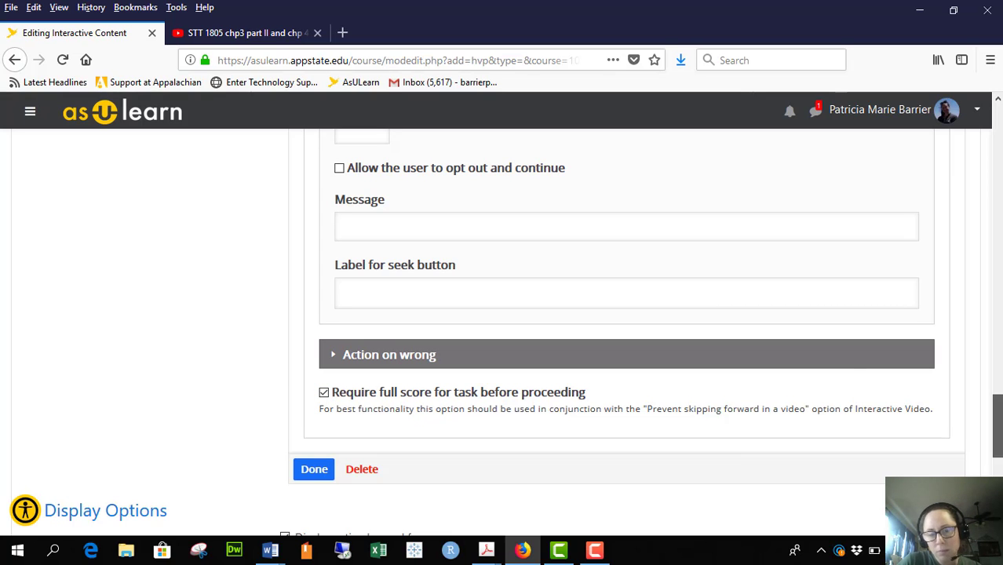
mouse_move(996, 423)
mouse_down()
mouse_move(1000, 206)
mouse_move(996, 438)
mouse_up()
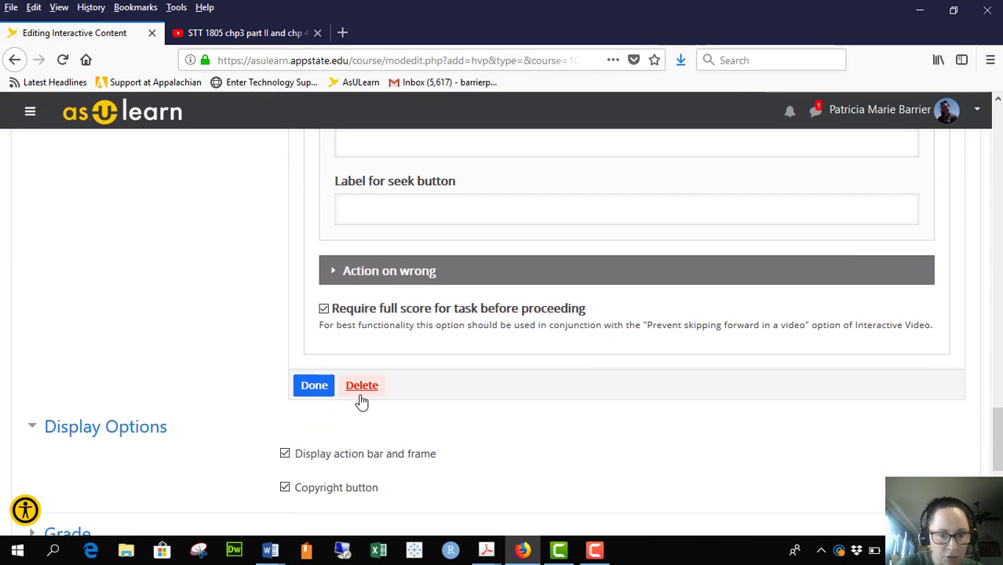
click(314, 386)
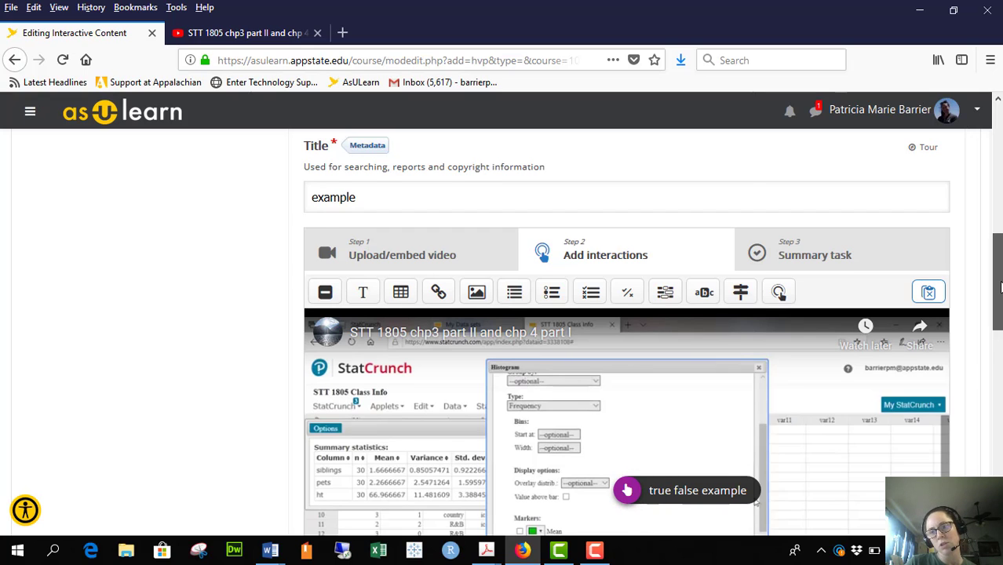
Reopen the true/false interaction placed on the video for editing and set it to display as Poster
drag(998, 288, 995, 339)
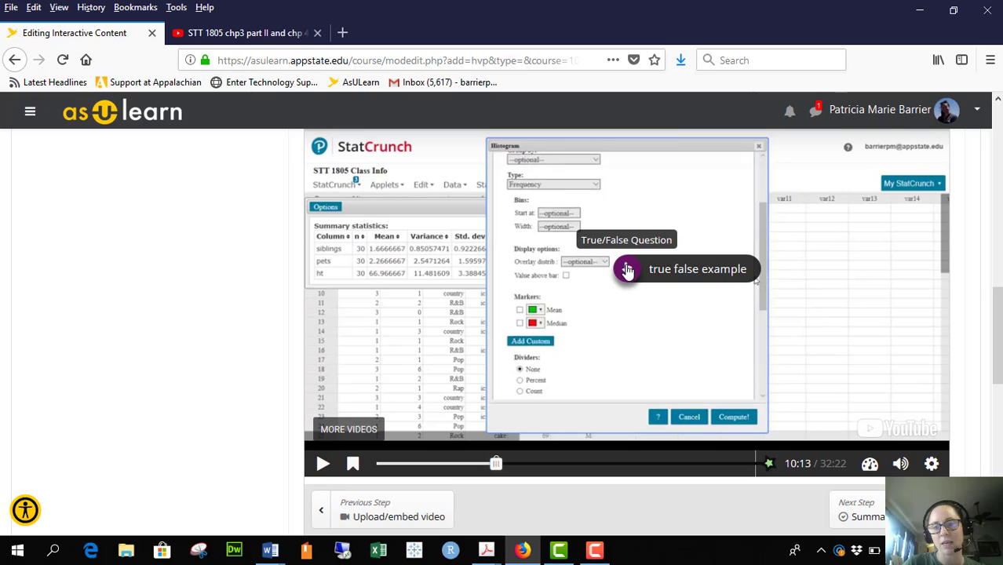
scroll(967, 320, up, 3)
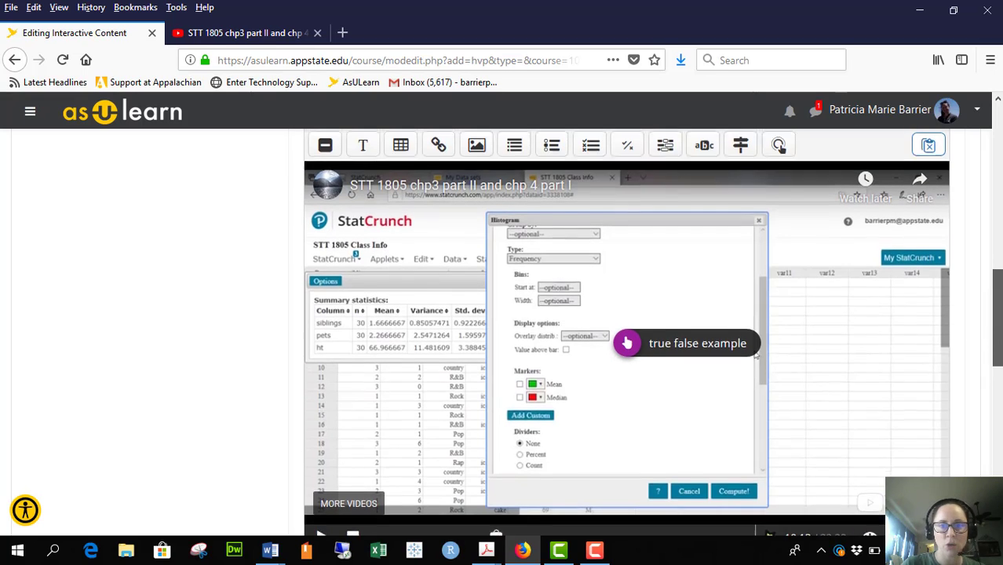
mouse_move(995, 316)
mouse_down()
mouse_move(987, 395)
mouse_move(990, 312)
mouse_up()
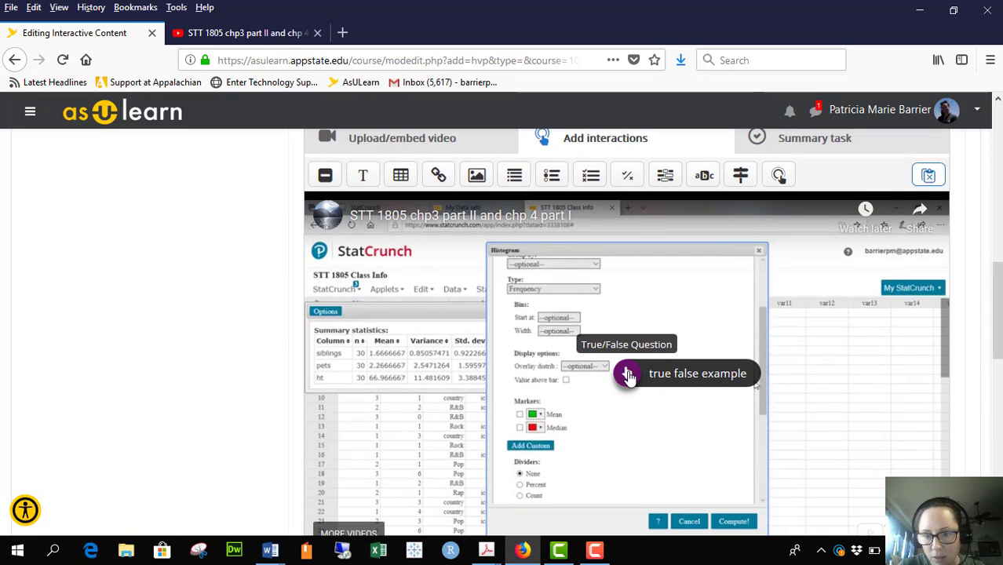
click(628, 375)
click(656, 342)
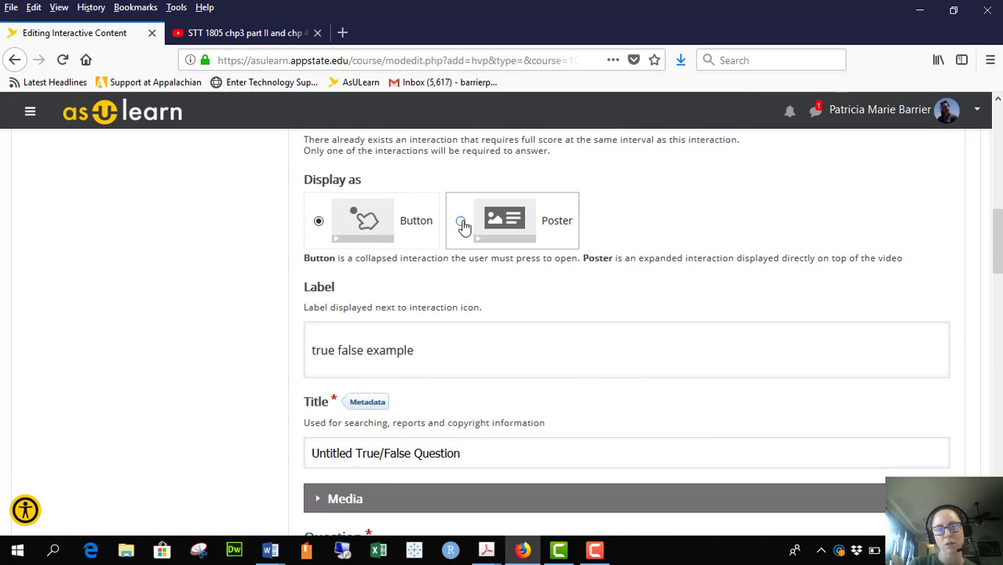
click(461, 222)
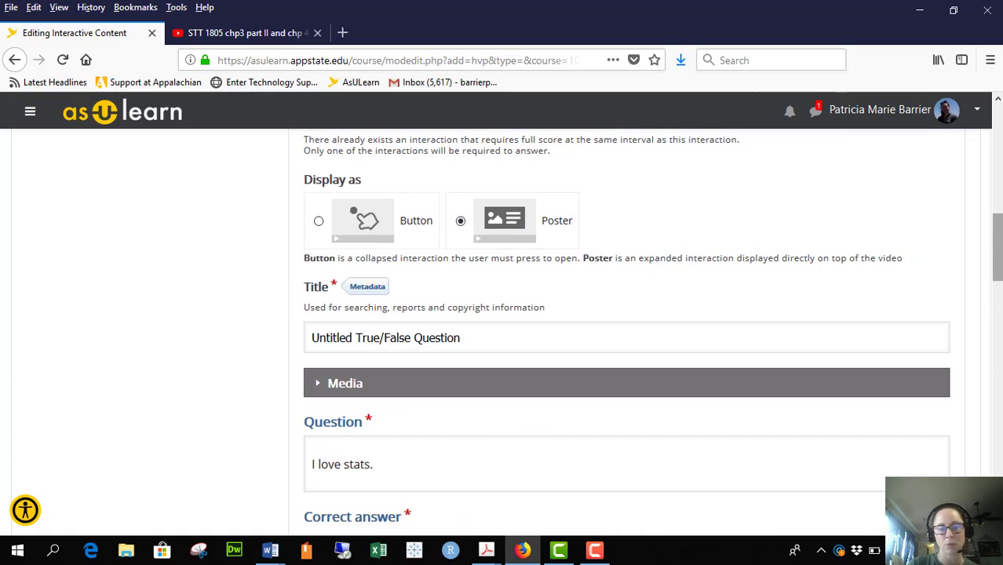
In the activity's grade settings, choose the Attendance grade category and set the grade to pass to 10
drag(997, 249, 978, 459)
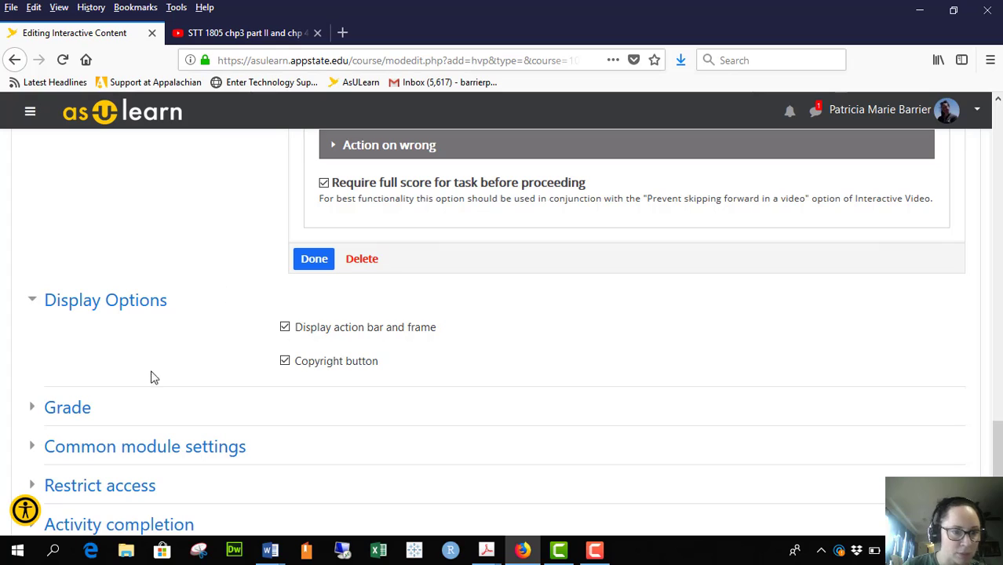
click(83, 411)
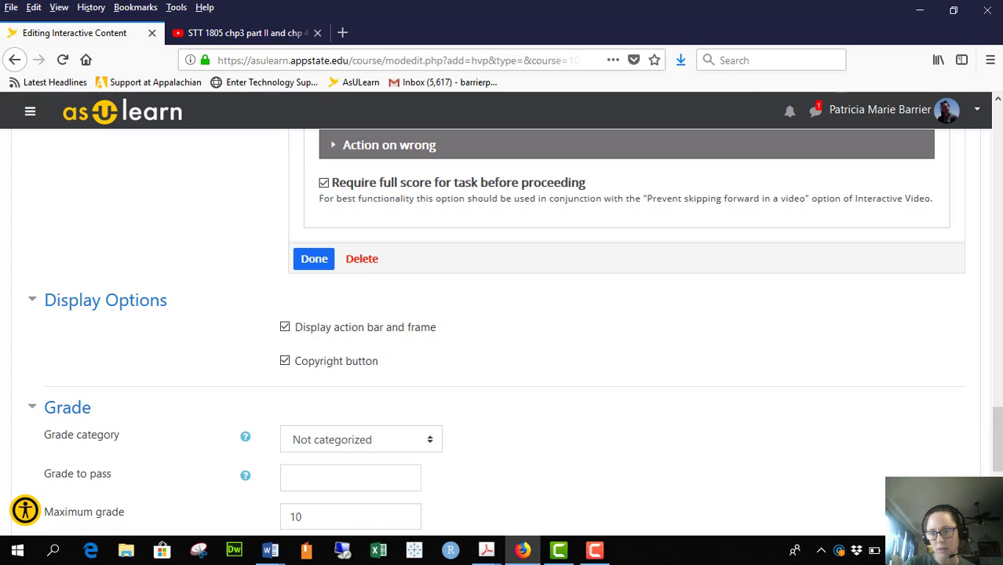
scroll(997, 440, down, 3)
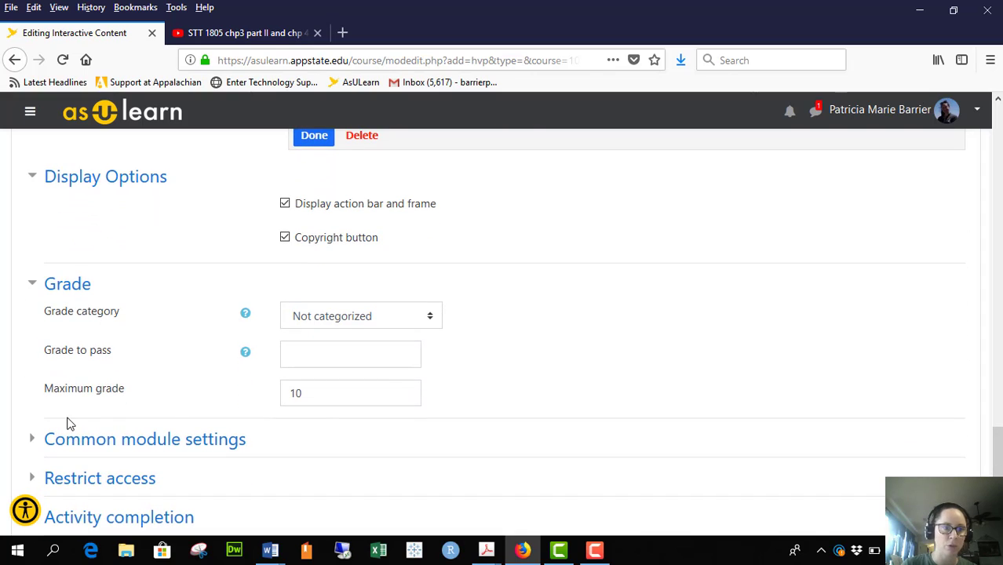
click(409, 319)
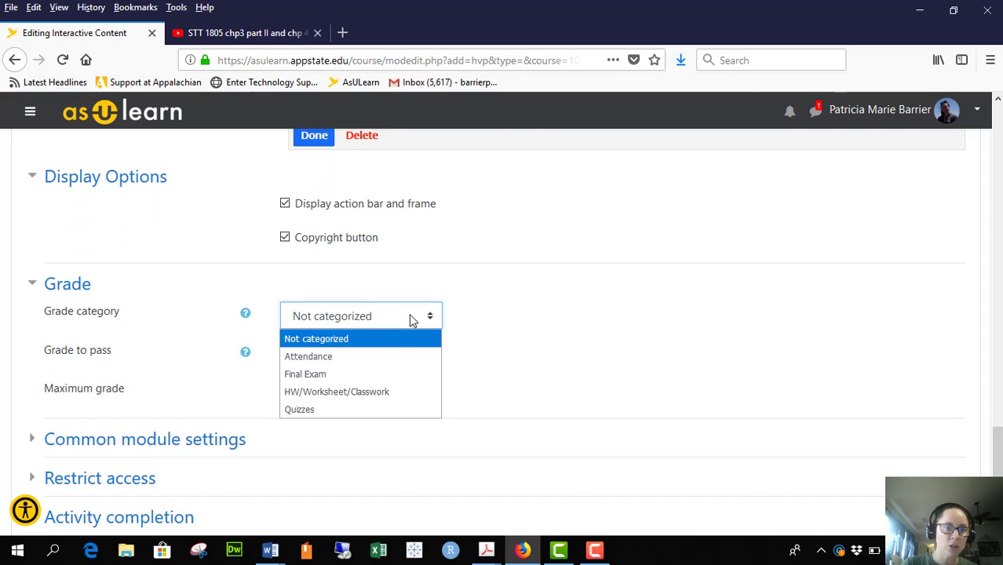
click(385, 357)
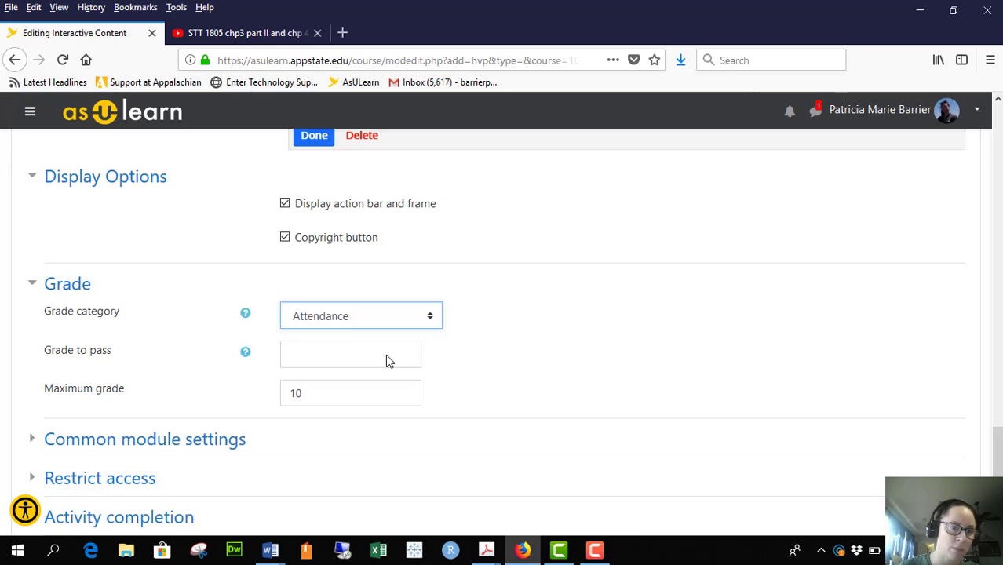
click(386, 357)
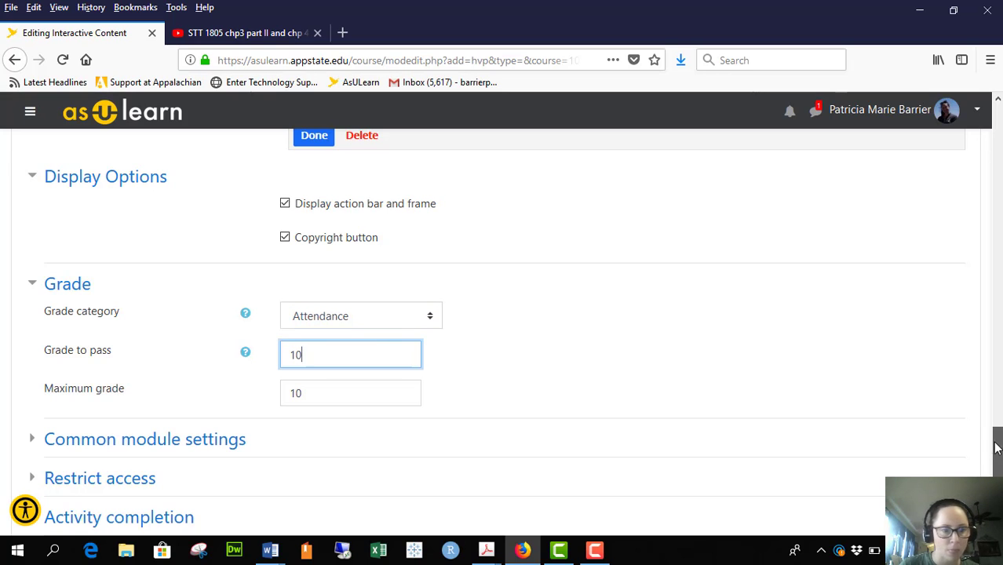
Expand the activity's common module settings and restrict access sections to review their options
scroll(998, 433, down, 3)
click(155, 318)
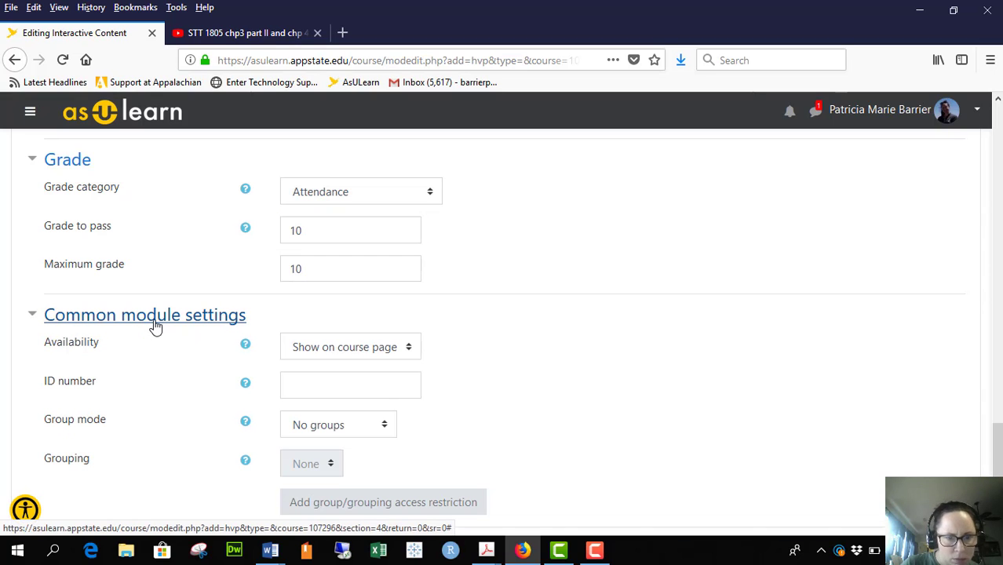
scroll(998, 443, down, 2)
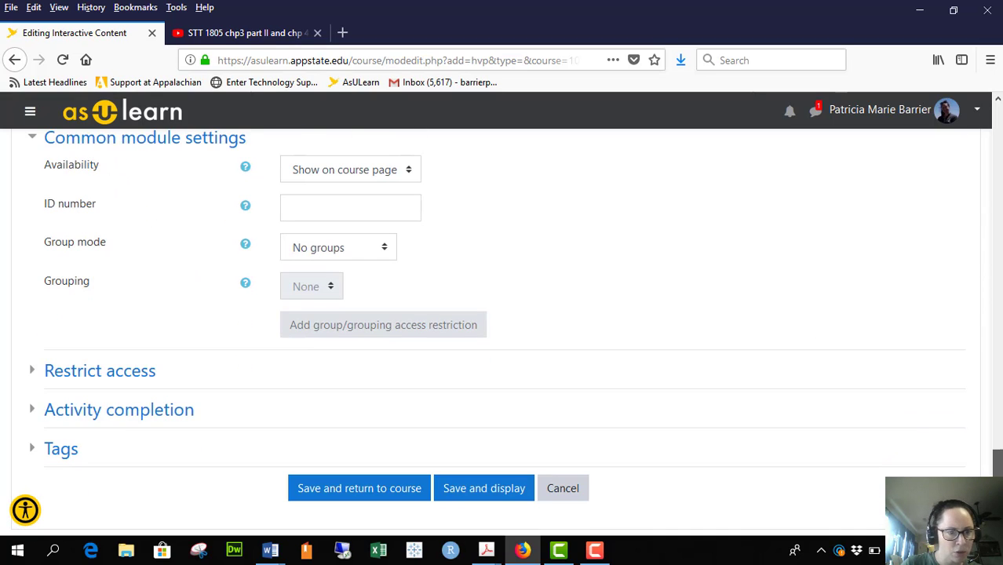
scroll(998, 448, up, 1)
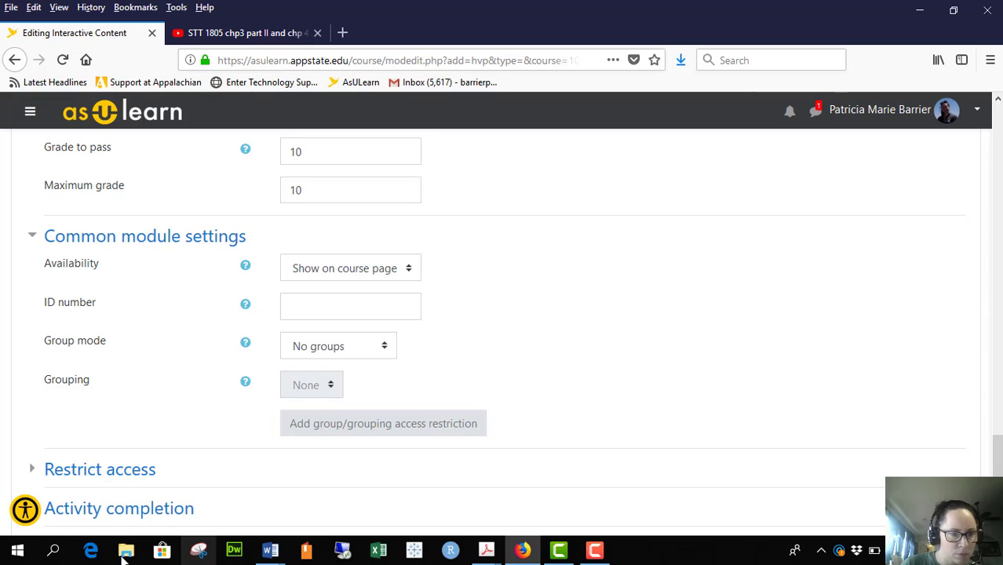
click(84, 471)
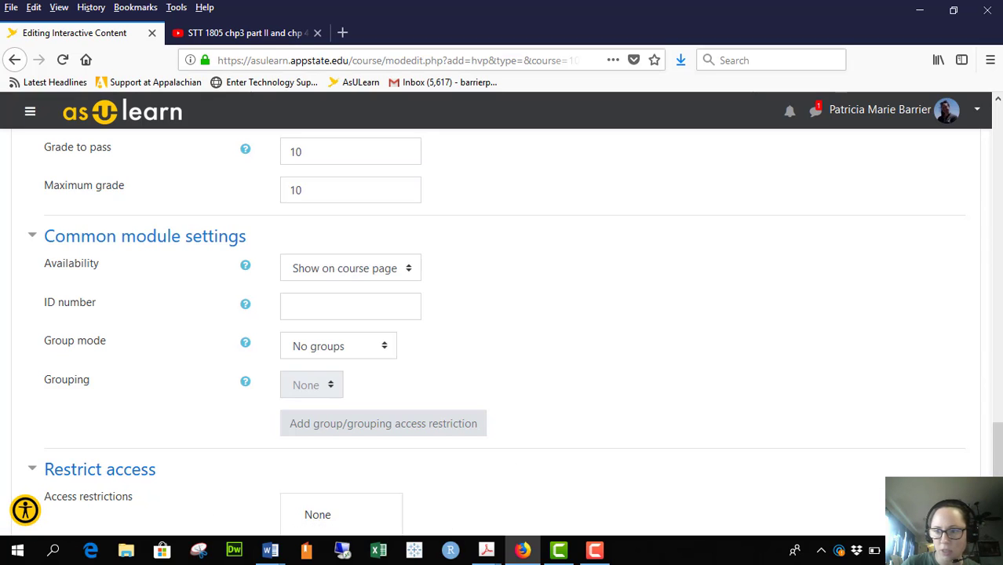
scroll(998, 467, down, 3)
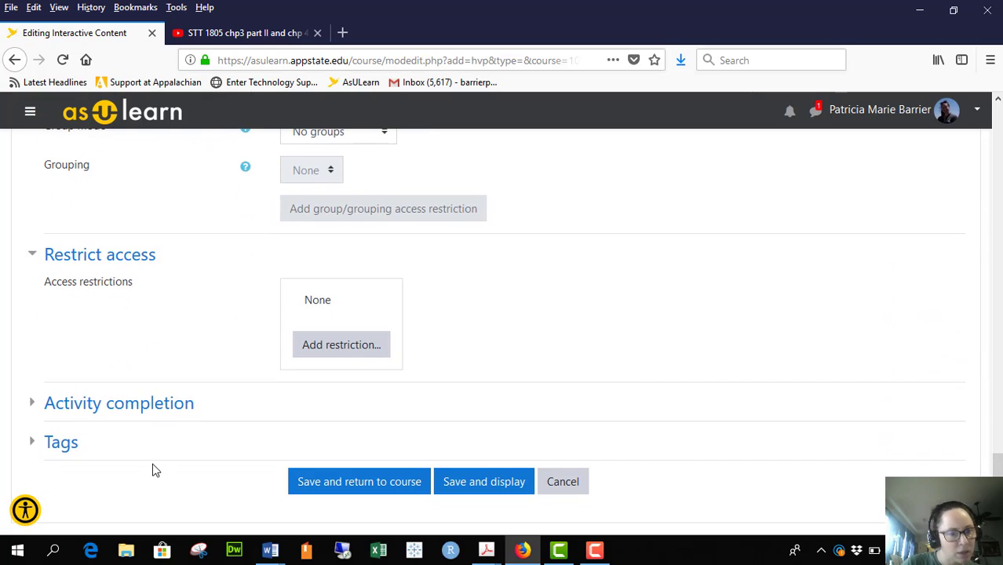
Set completion tracking to "Show activity as complete when conditions are met", require a grade for completion, and save, returning to the course
click(119, 411)
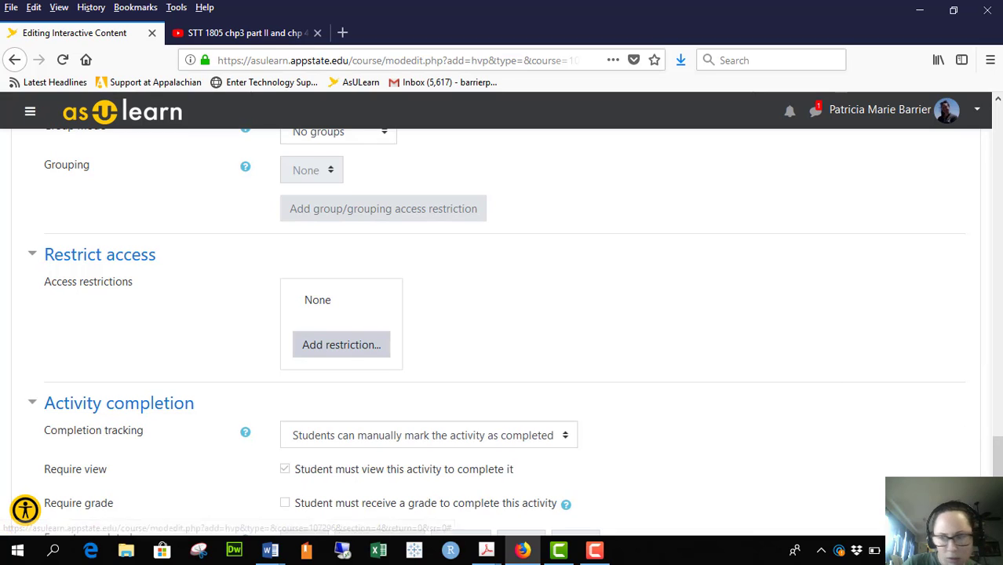
scroll(996, 459, down, 3)
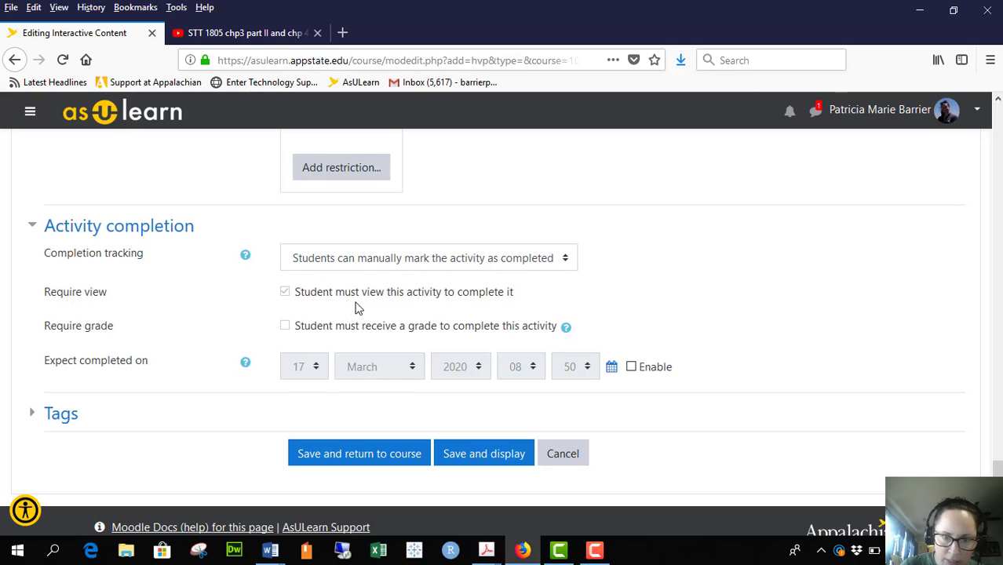
click(561, 261)
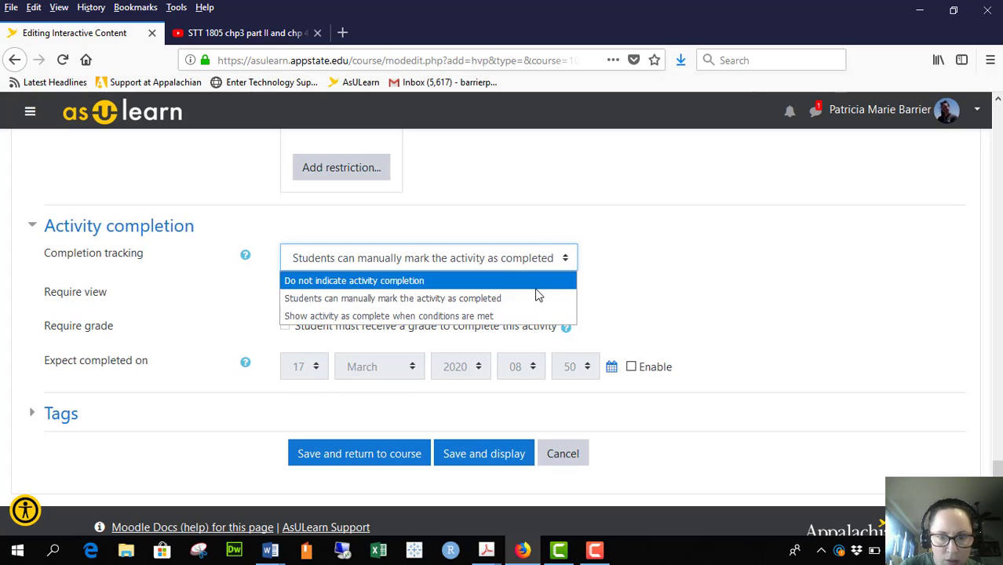
click(528, 317)
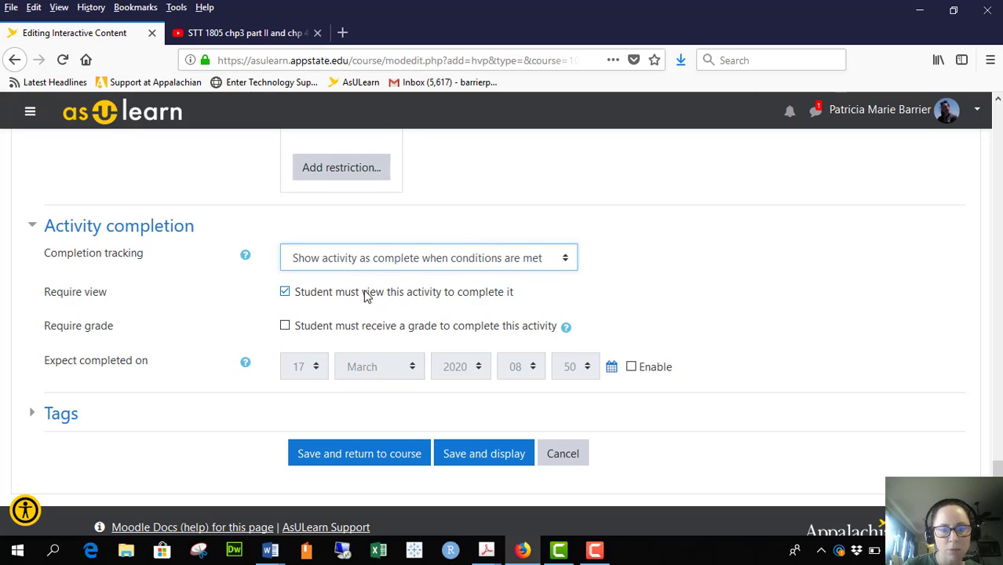
click(285, 326)
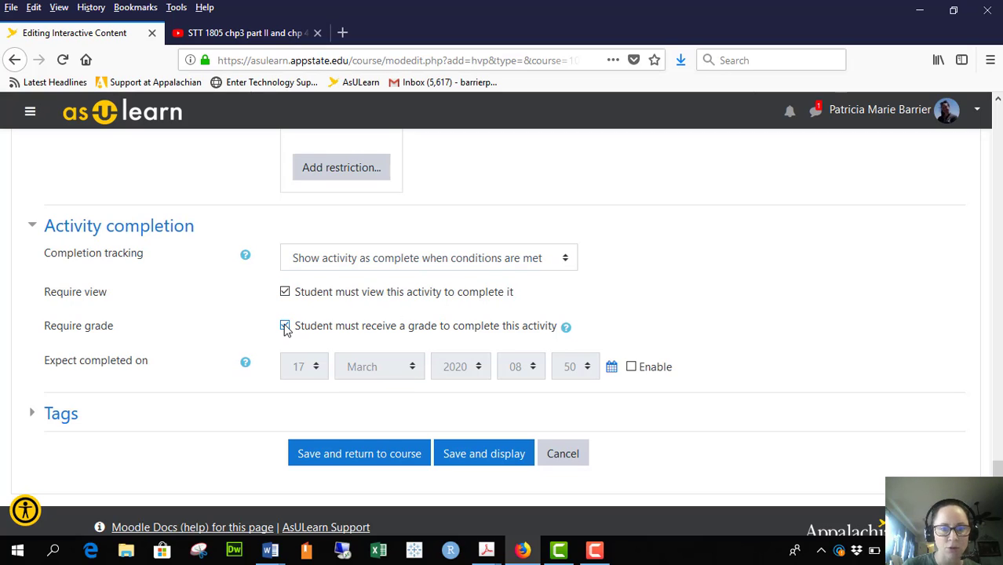
click(349, 462)
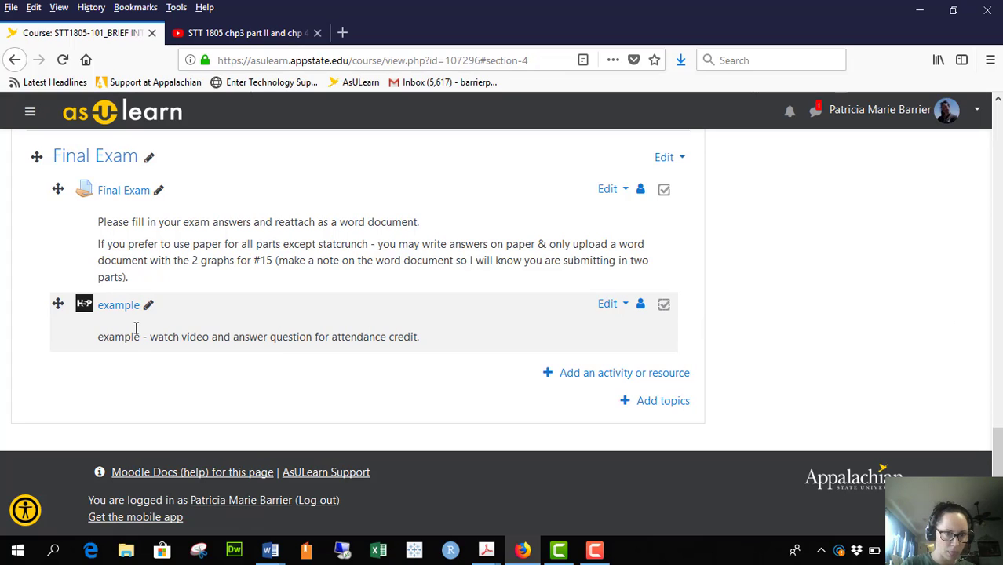
Open the "example" activity from the course page and advance the video to the true/false question at about 10:04
click(111, 312)
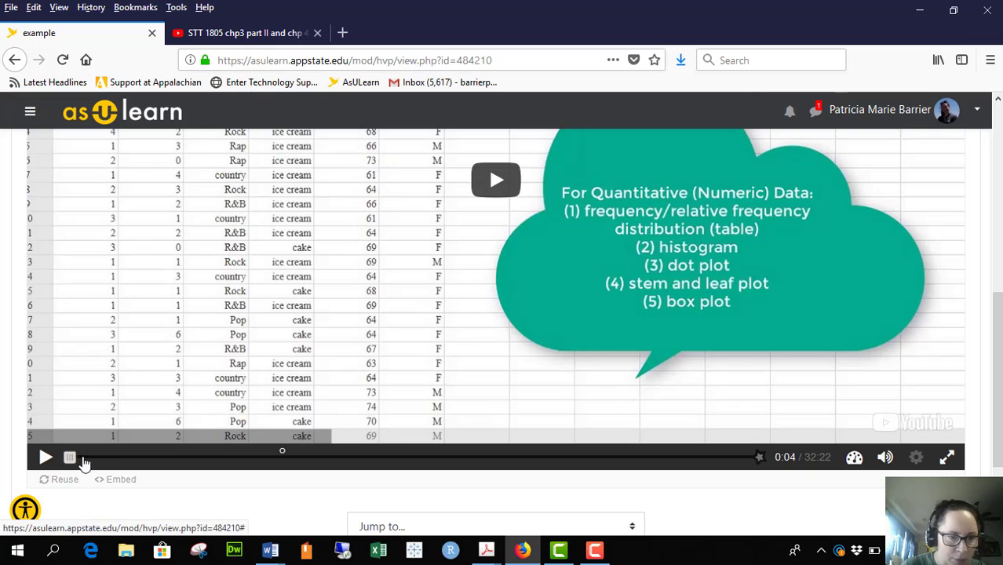
drag(67, 457, 273, 457)
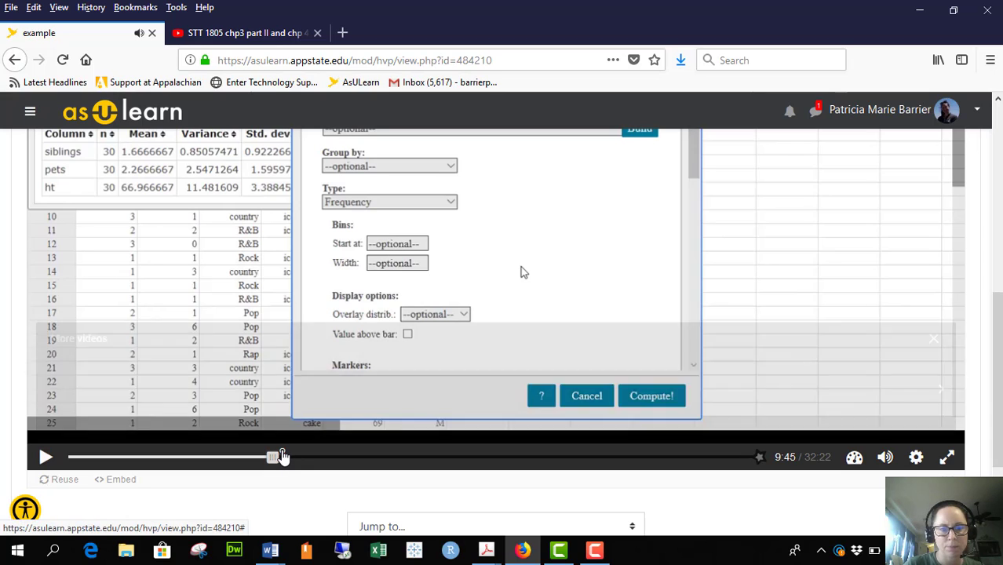
drag(276, 462, 281, 458)
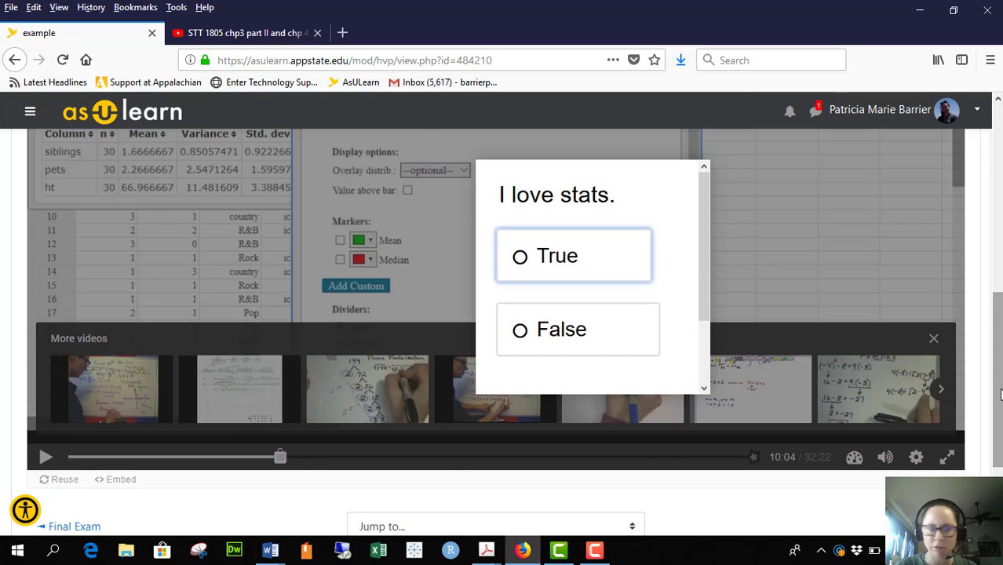
mouse_move(999, 395)
mouse_down()
mouse_move(999, 364)
mouse_move(999, 387)
mouse_up()
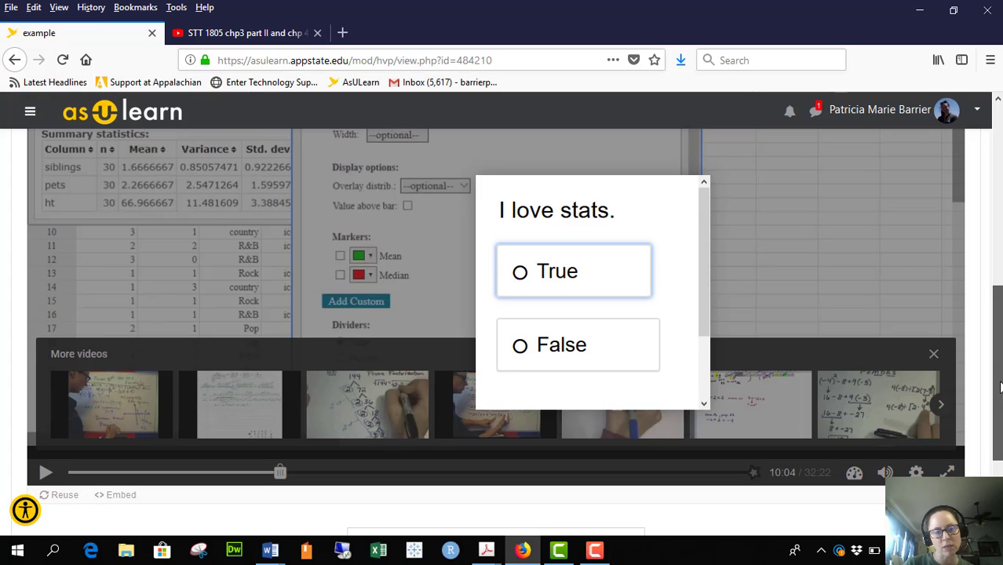
drag(1000, 386, 1000, 386)
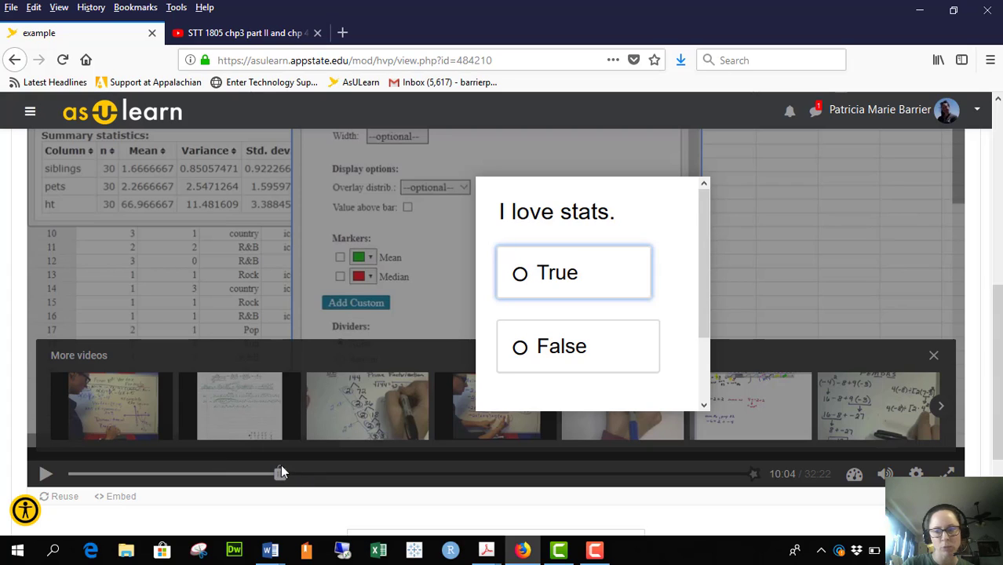
Answer the "I love stats." question with False, check it, and view the wrong-answer feedback
click(527, 349)
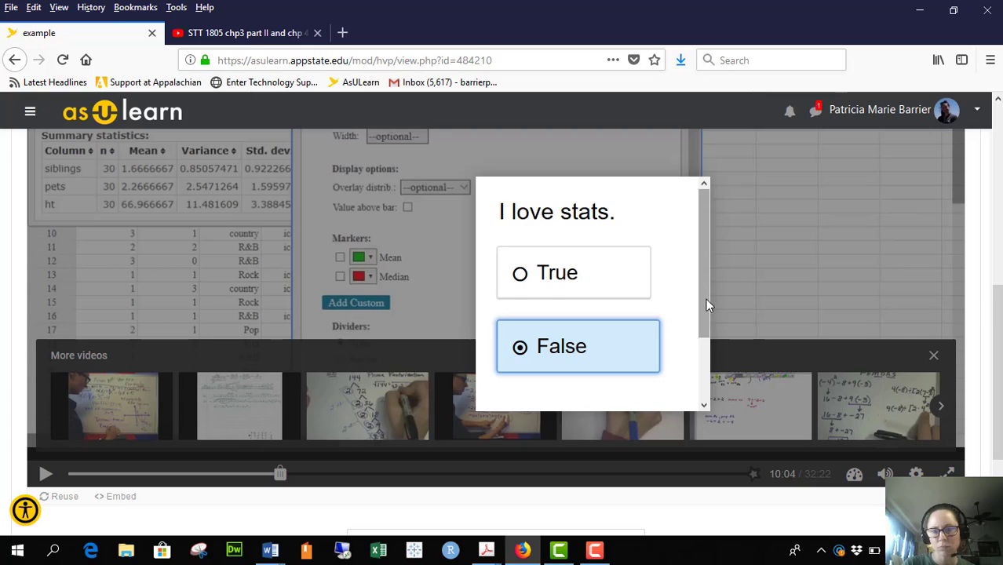
drag(705, 299, 711, 383)
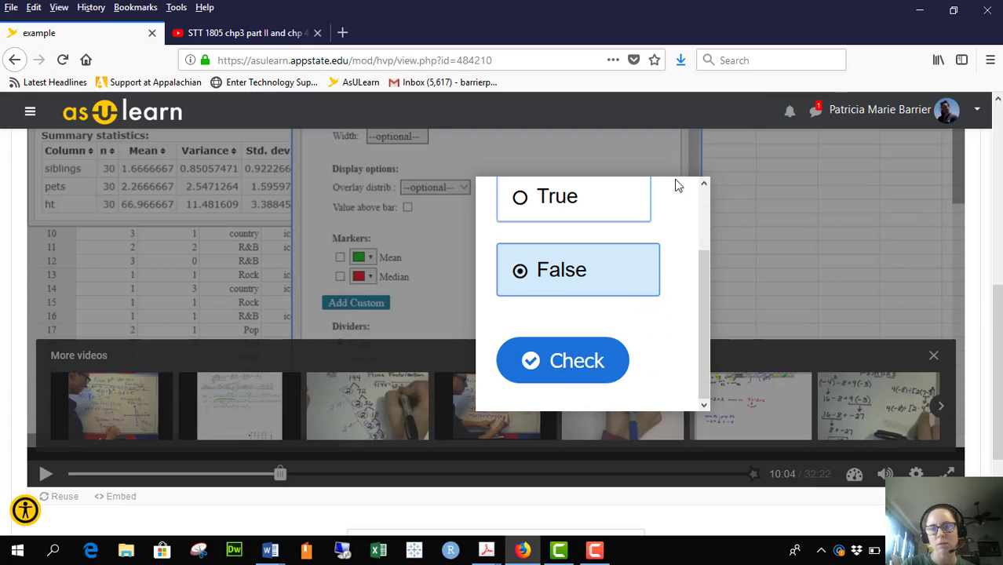
click(552, 362)
scroll(549, 361, down, 2)
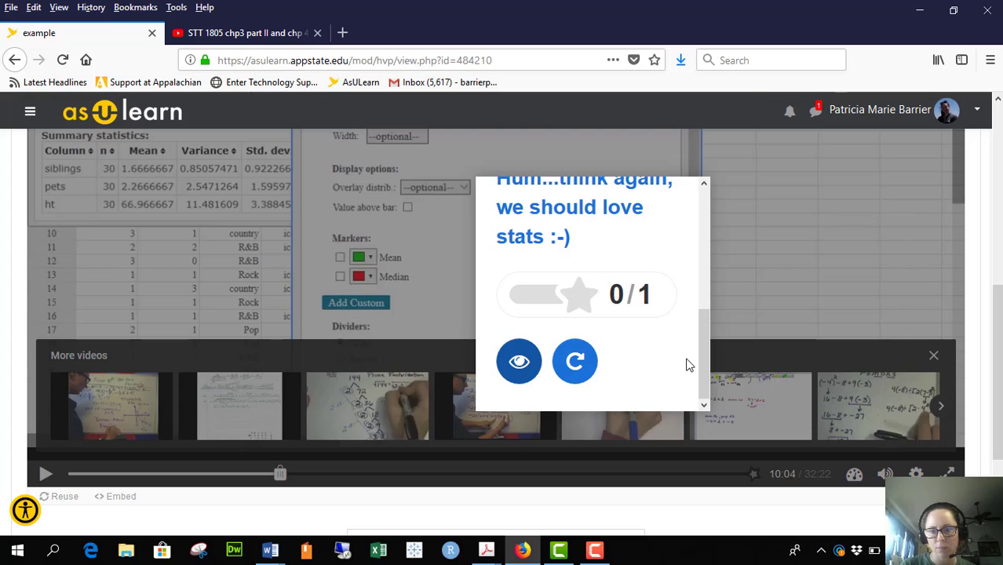
Retry the question with True, check the answer, and continue the video briefly before pausing it
click(575, 361)
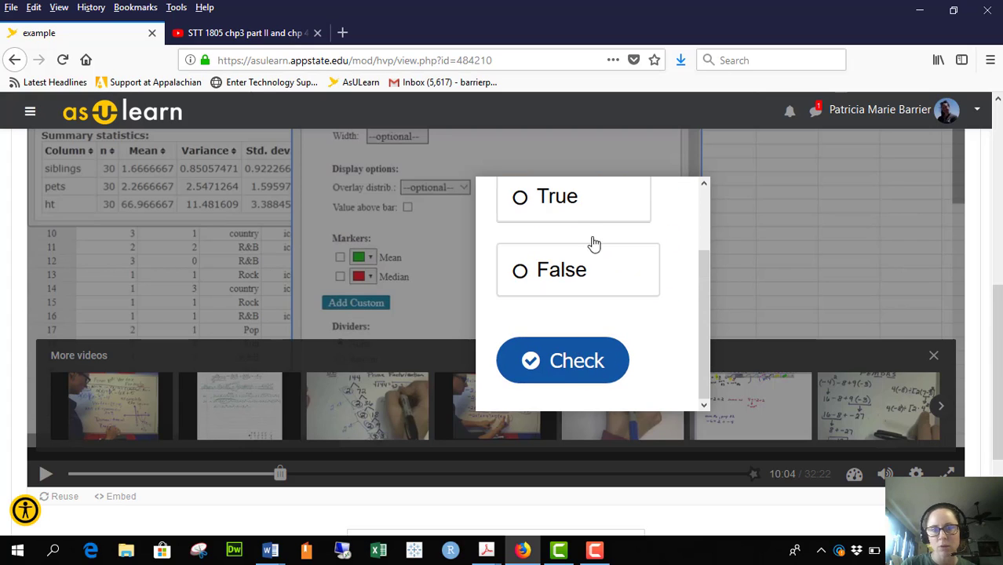
click(521, 200)
click(555, 360)
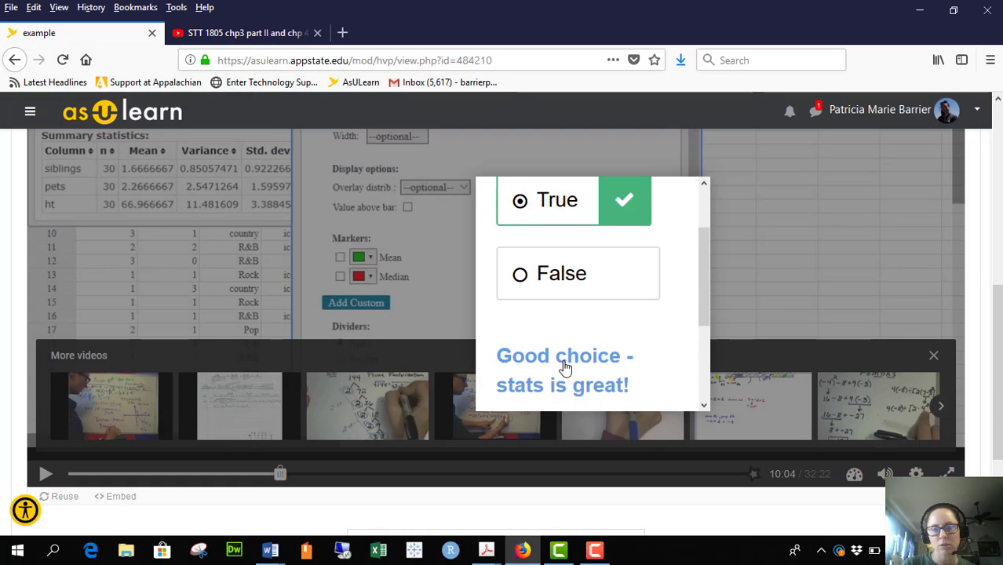
scroll(564, 362, down, 2)
click(596, 361)
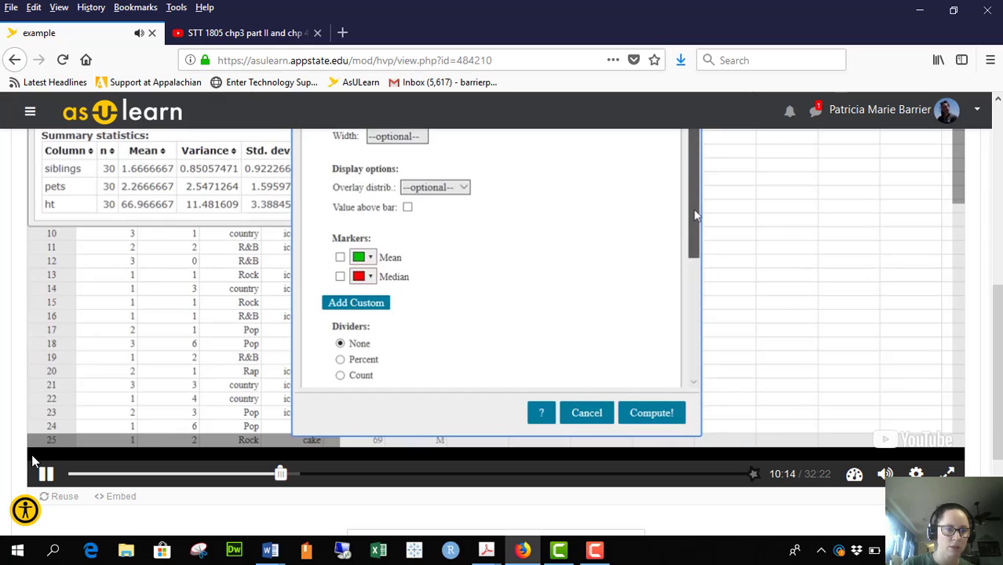
click(47, 475)
scroll(49, 477, down, 3)
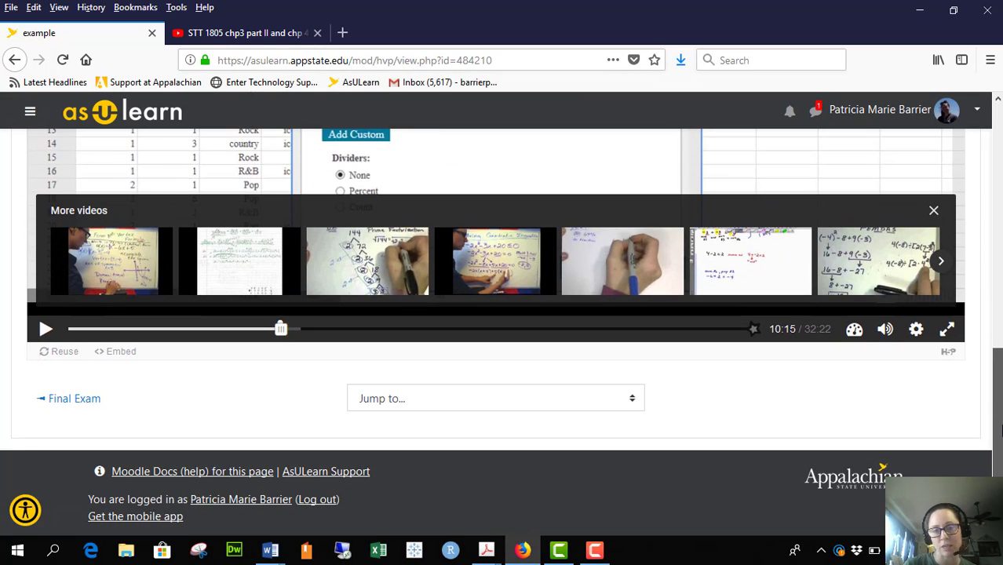
drag(998, 455, 998, 265)
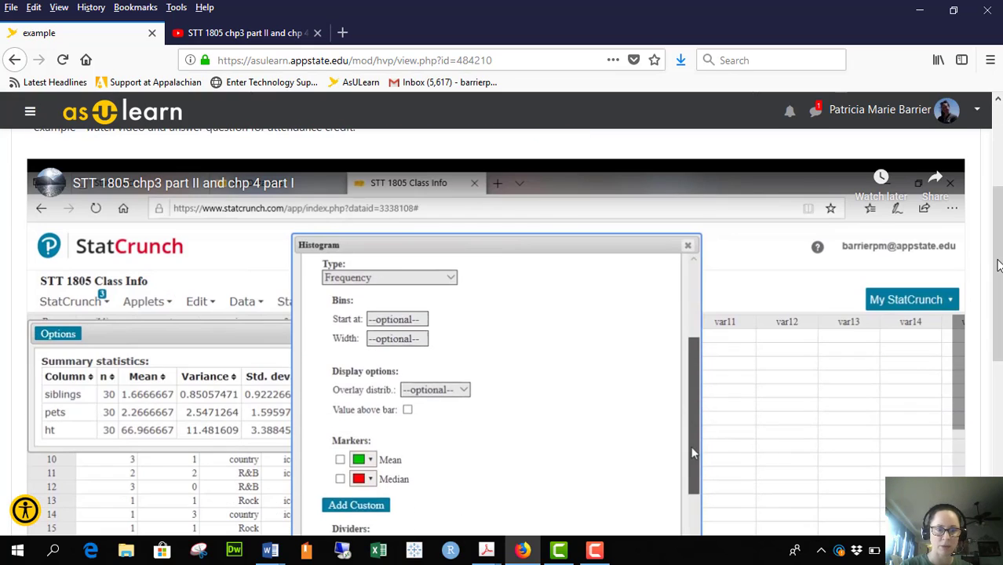
scroll(659, 471, down, 4)
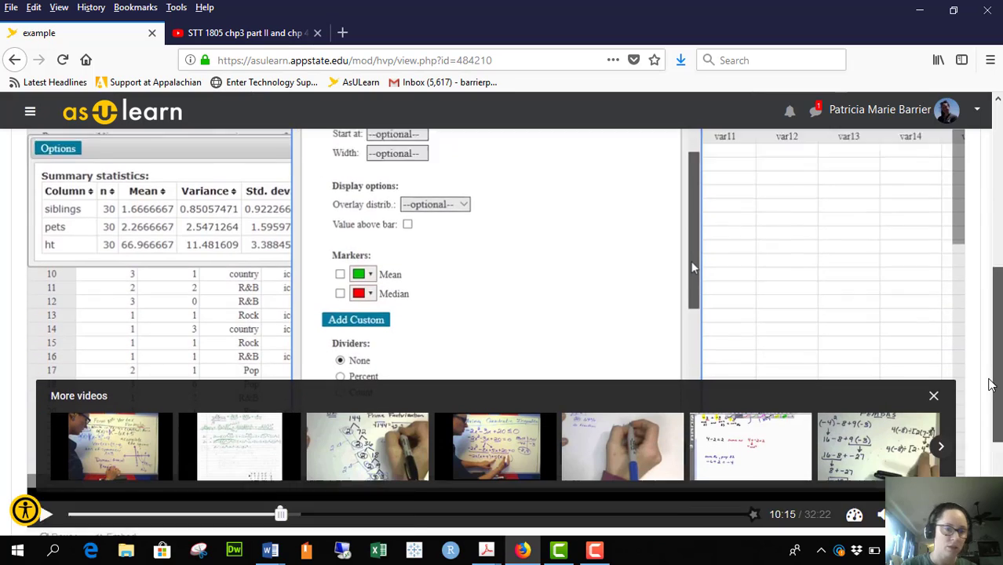